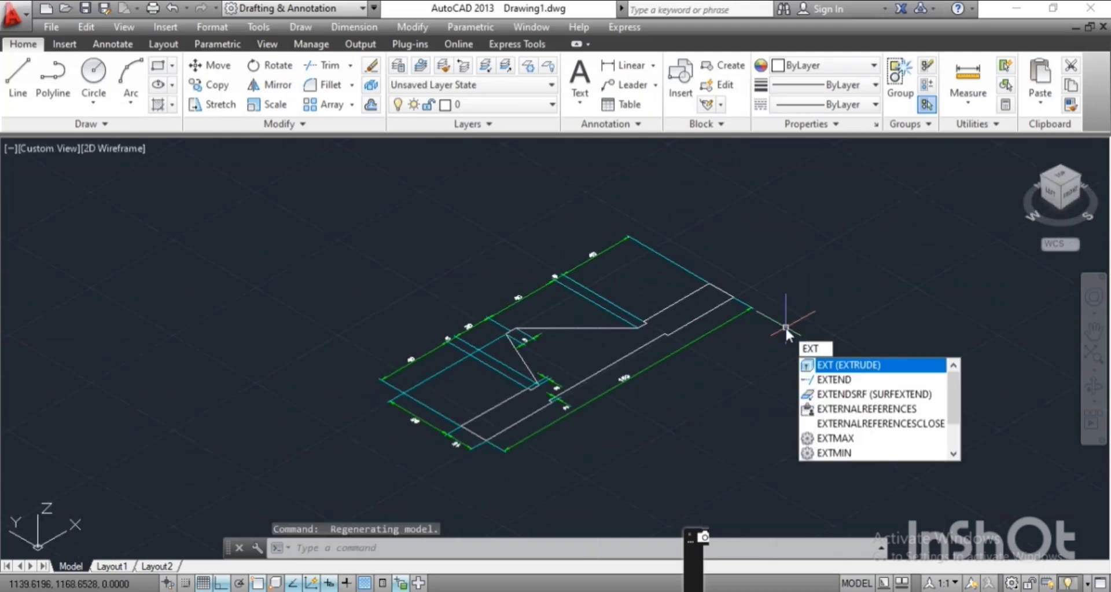
Extrude the closed dimensioned profile to a set height, creating the 3D solid
key("Return")
left_click(675, 324)
key("Return")
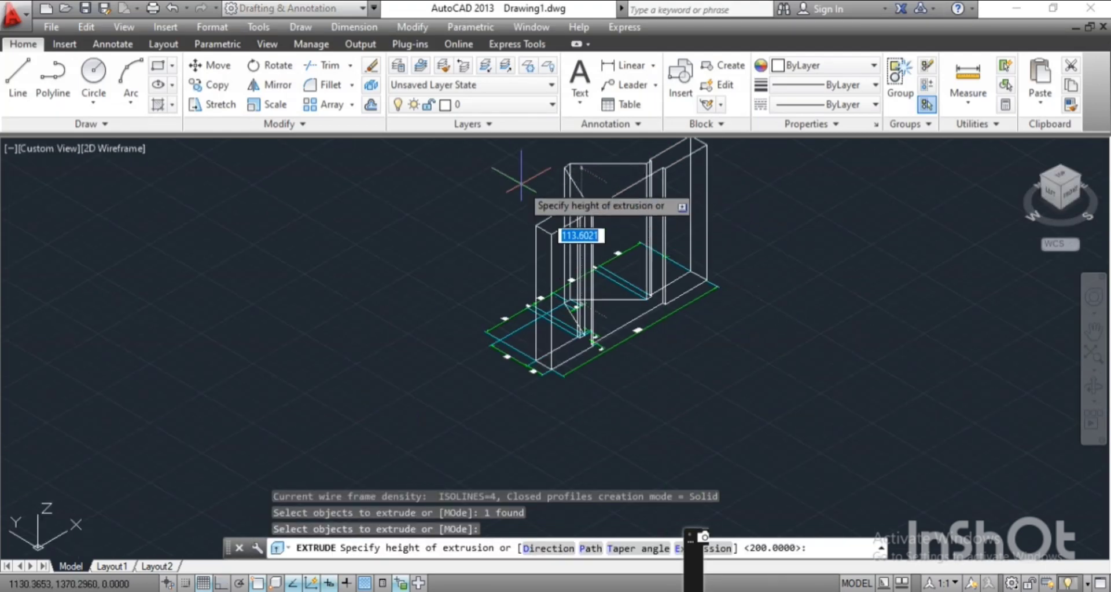
left_click(520, 181)
Switch the visual style to Realistic and turn off the grid with F7
scroll(510, 309, "up", 3)
left_click(116, 148)
left_click(126, 240)
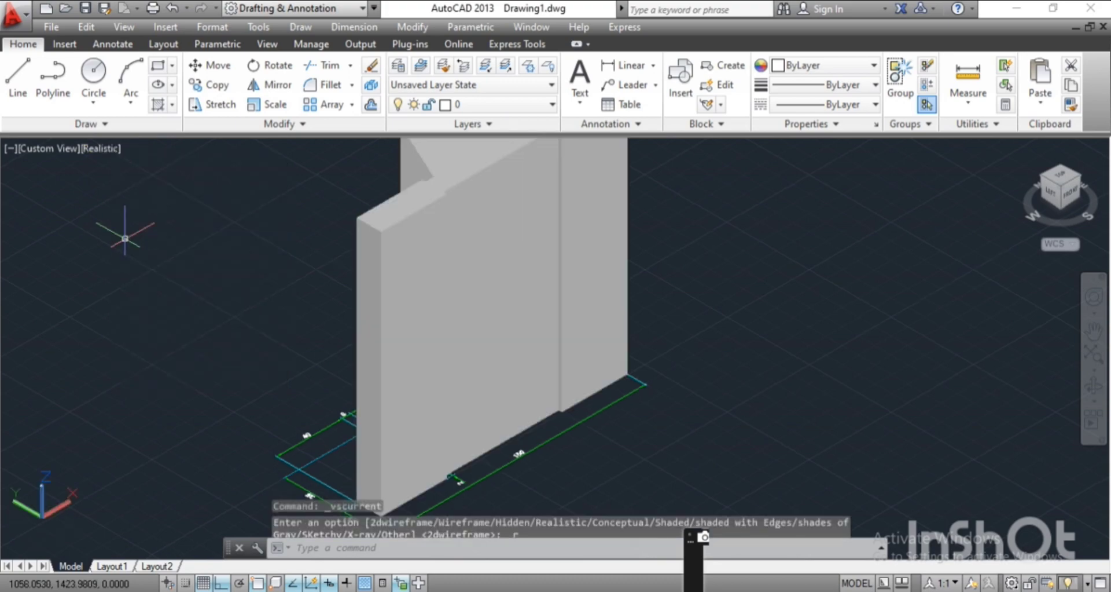
key("F7")
scroll(480, 359, "down", 3)
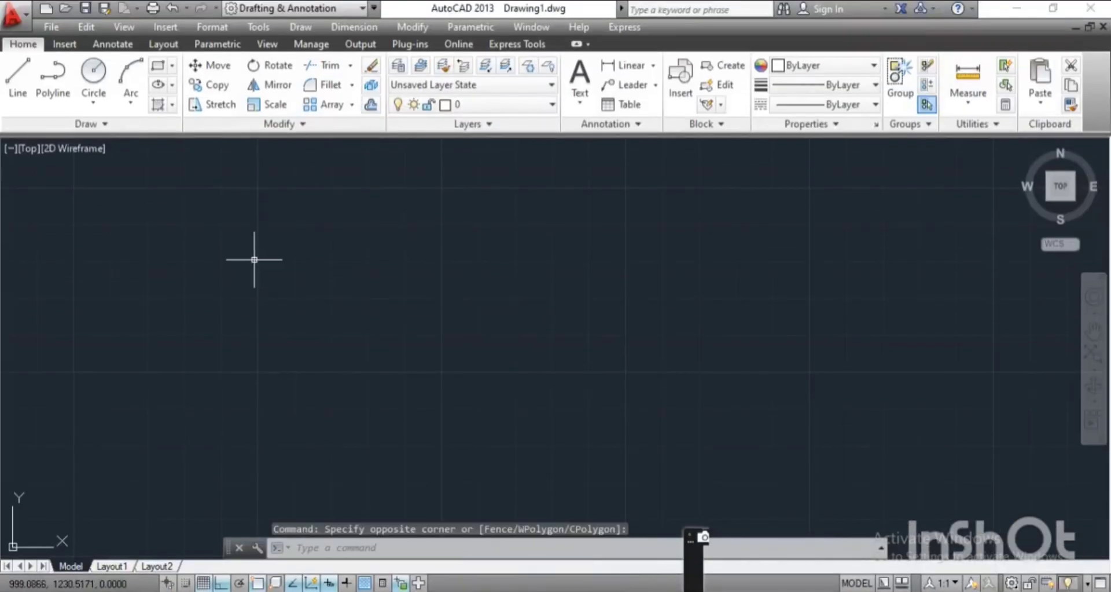
Start the outline with a 15 left edge, 40 base, step up and 70 middle segment
type("L")
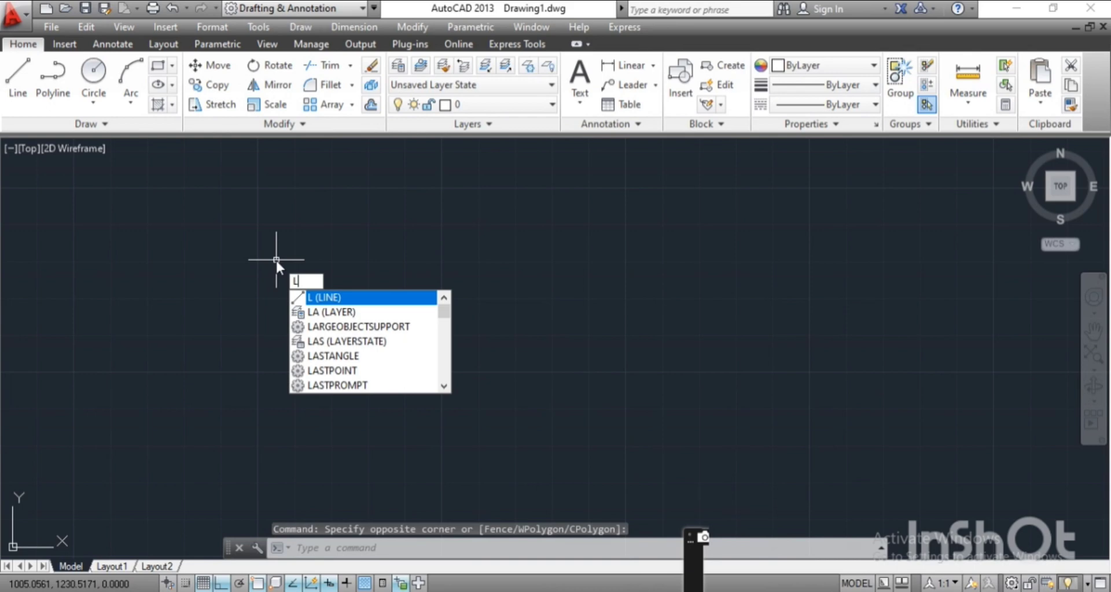
key("Return")
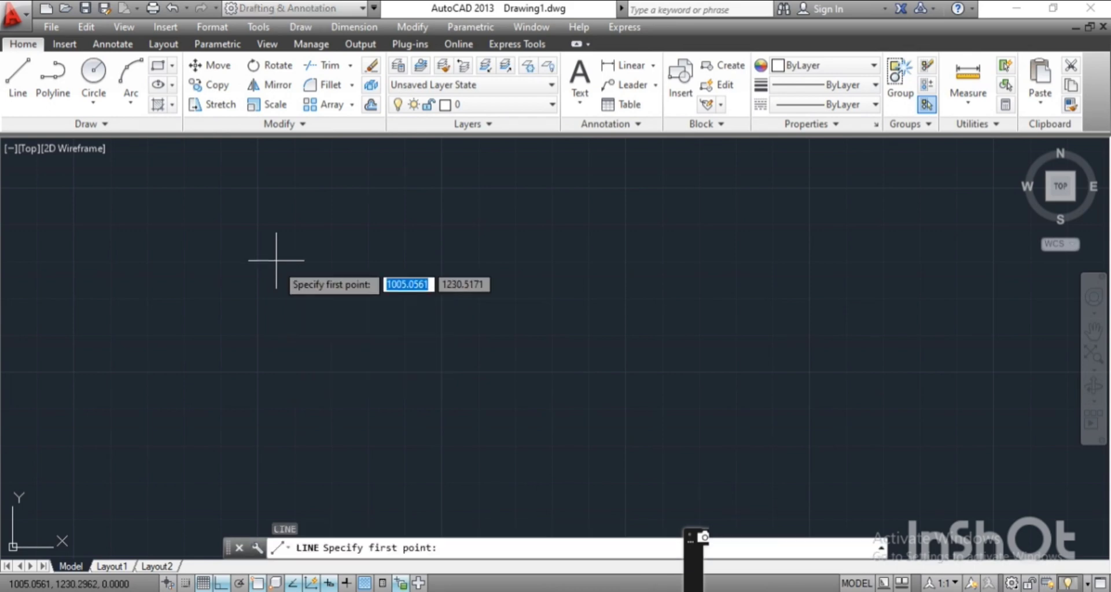
left_click(219, 316)
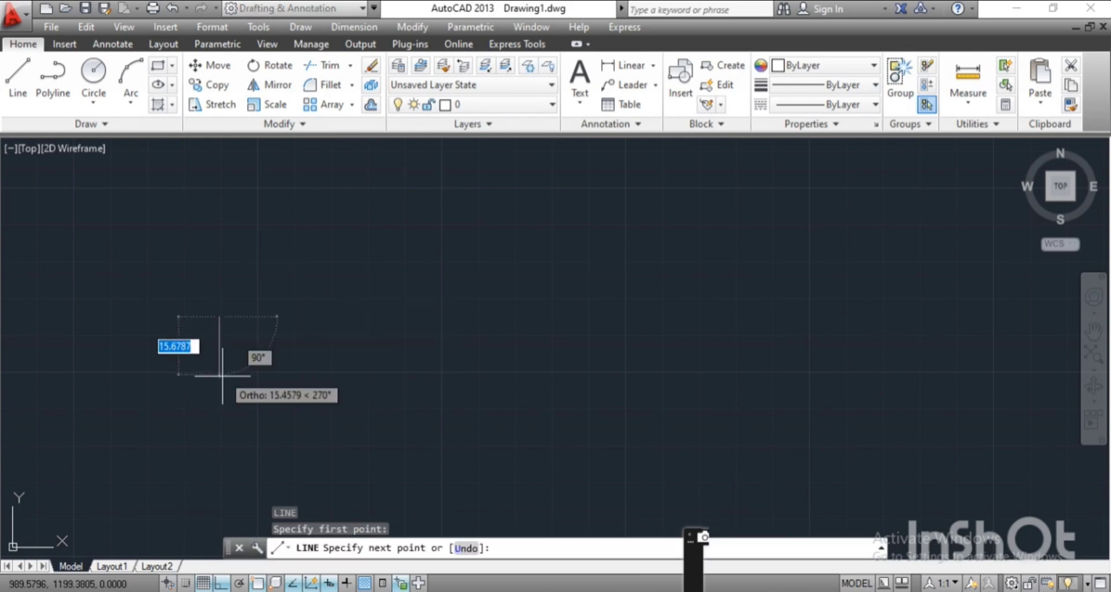
type("1")
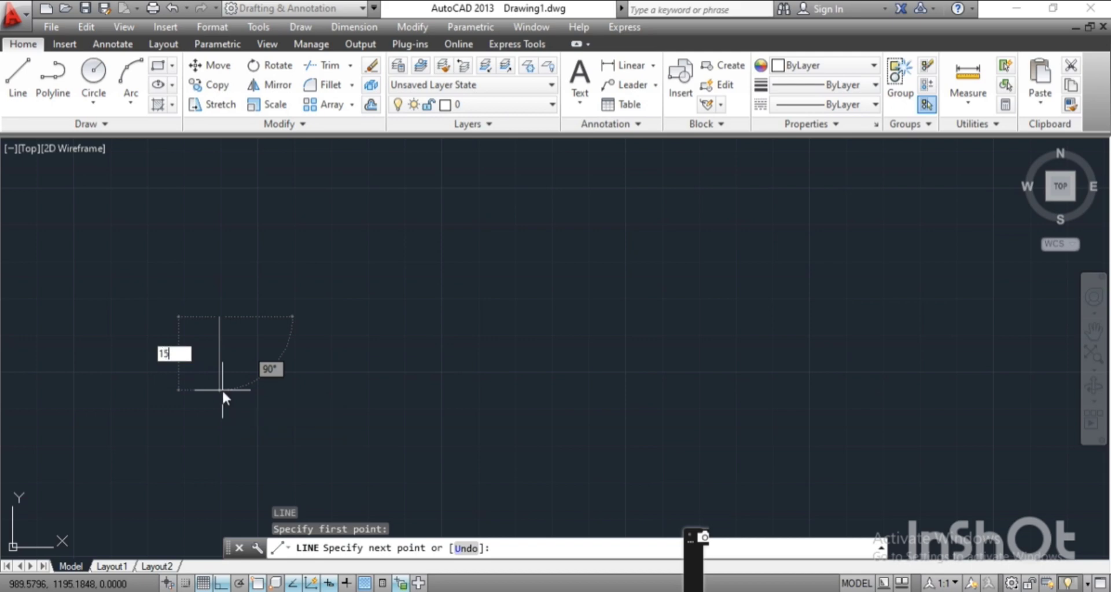
type("5")
key("Return")
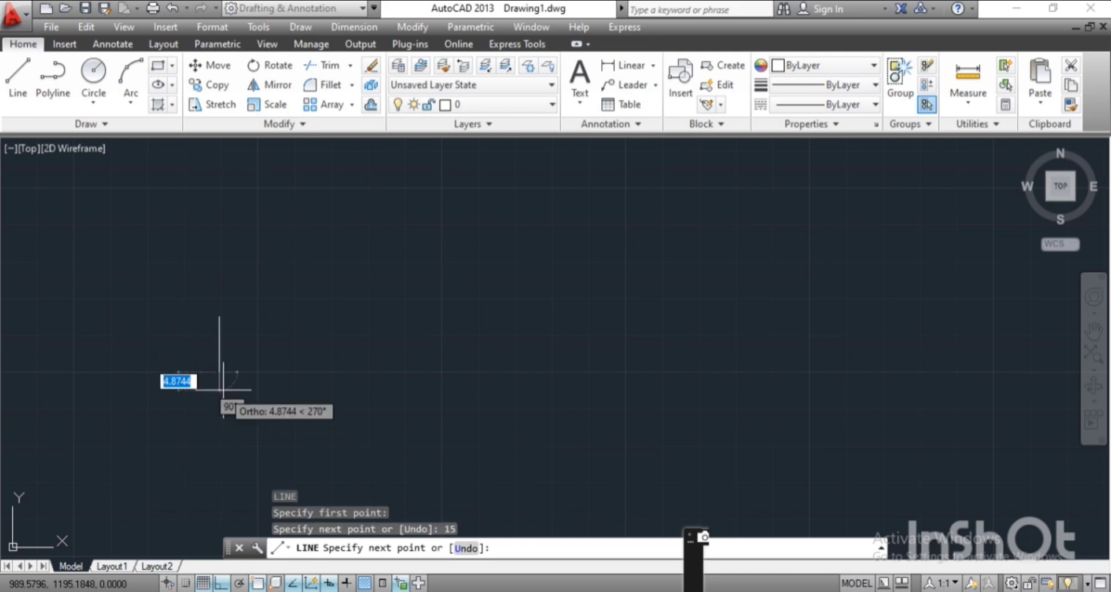
type("40")
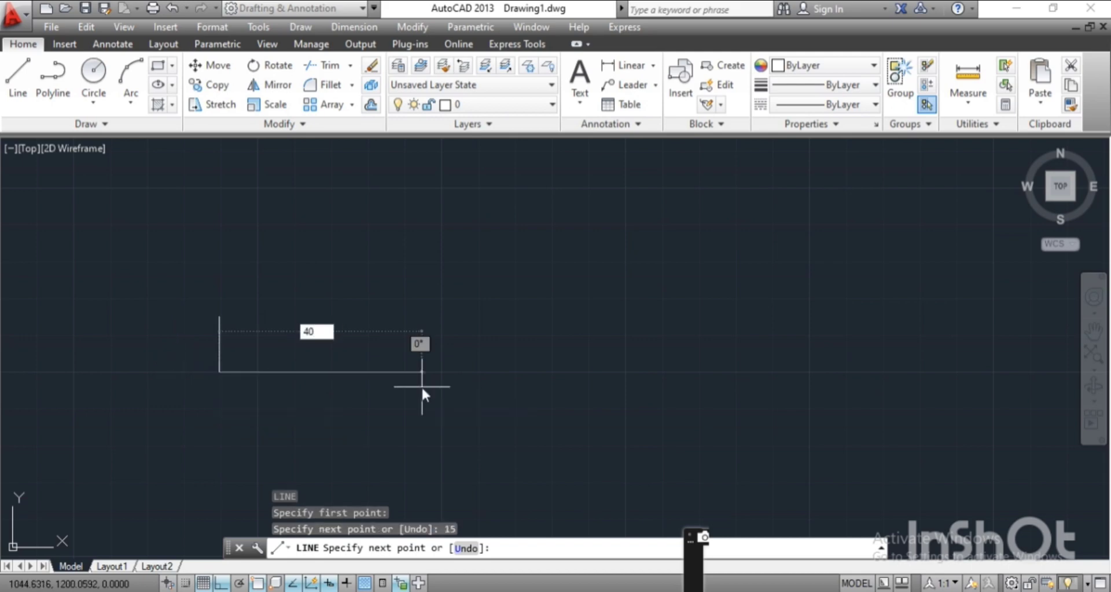
key("Return")
type("1")
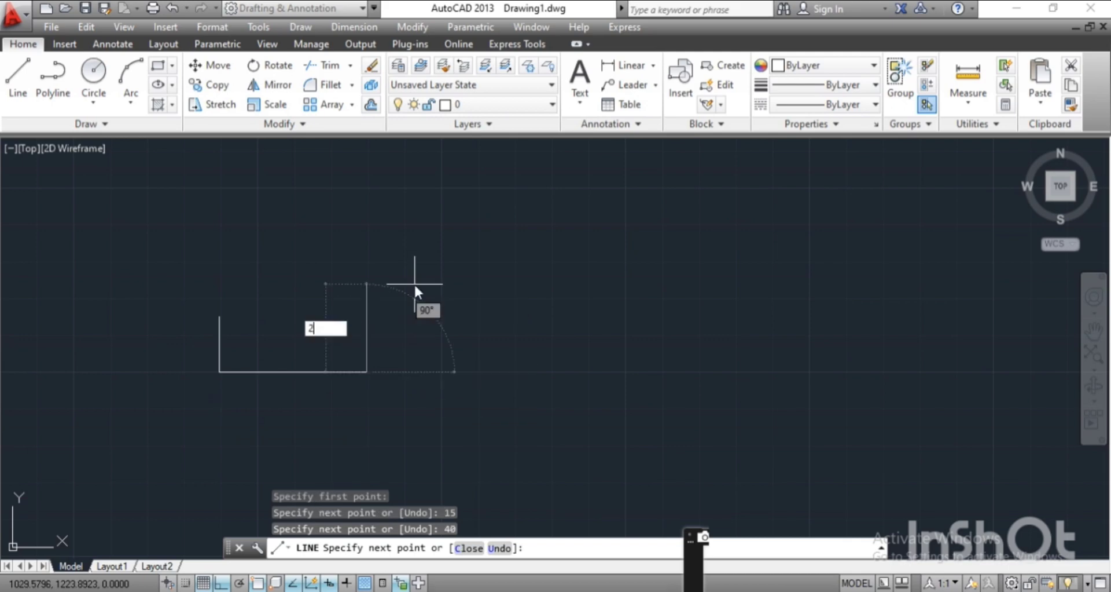
type("2")
key("Return")
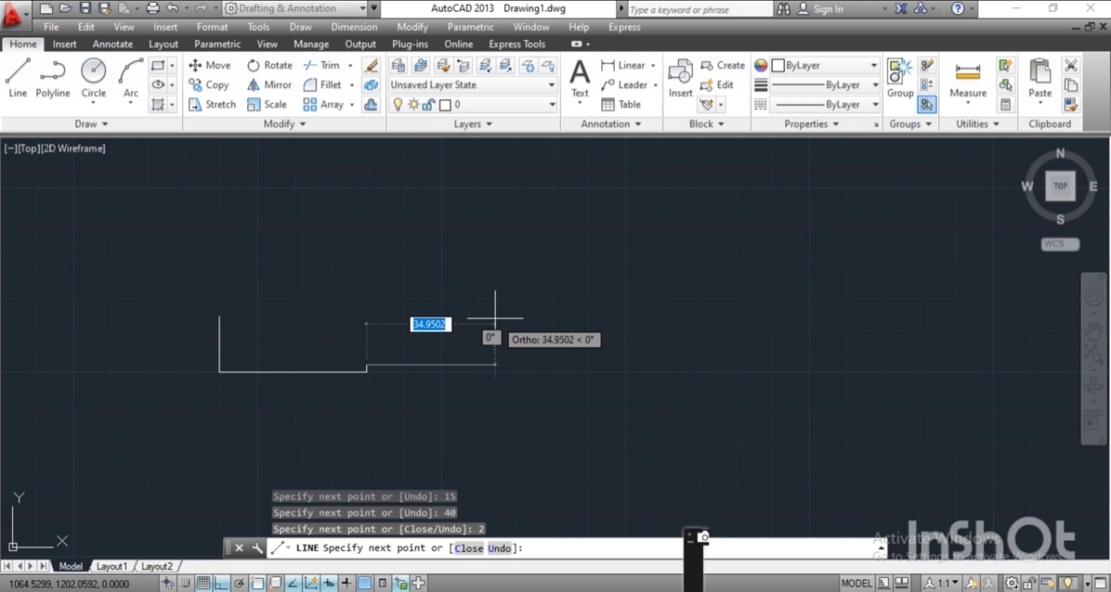
type("70")
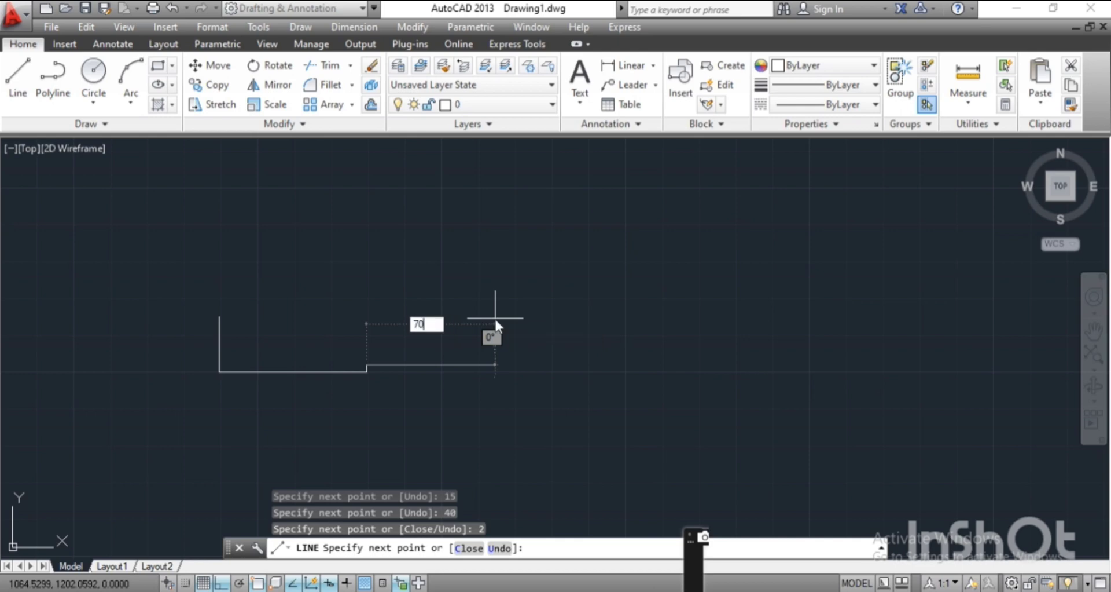
key("Return")
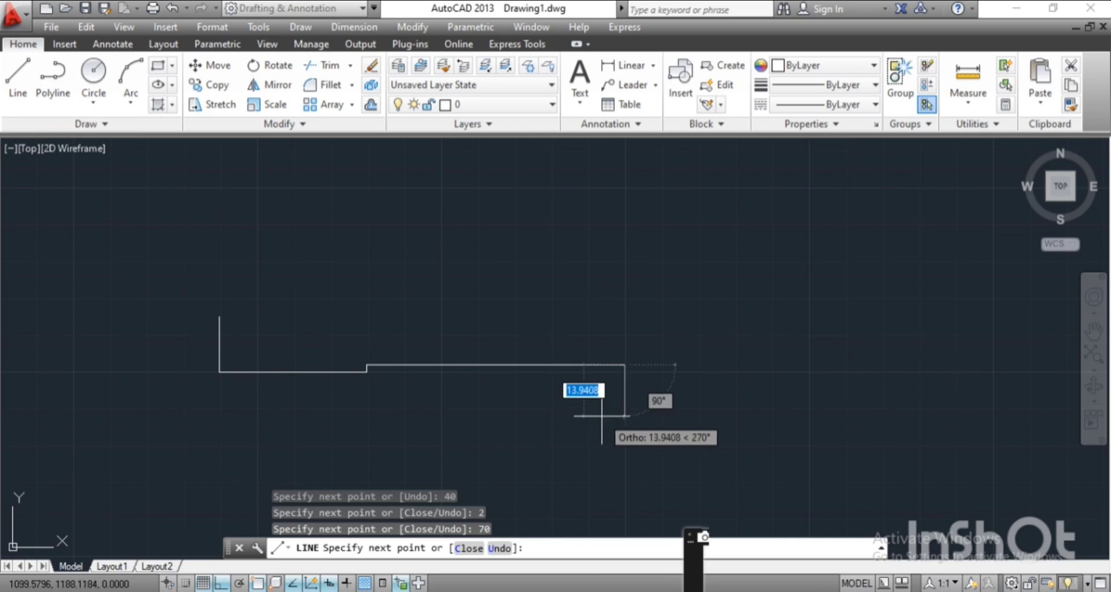
Continue with a 2 step down, 40 base, 15 end edge, 40 top, 2 notch and 5 ledge
type("2")
key("Return")
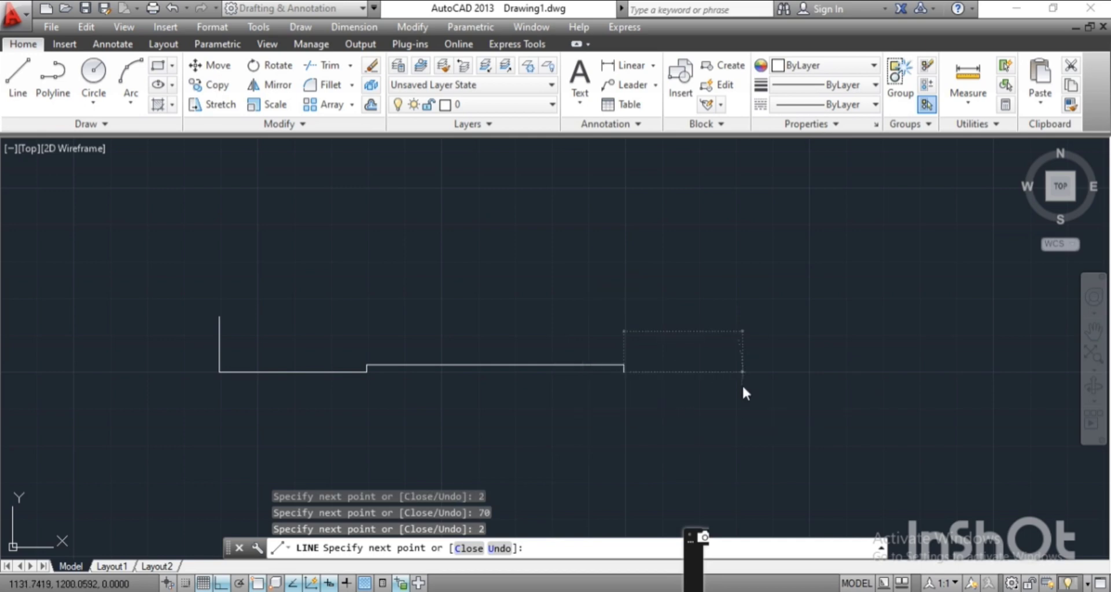
type("40")
key("Return")
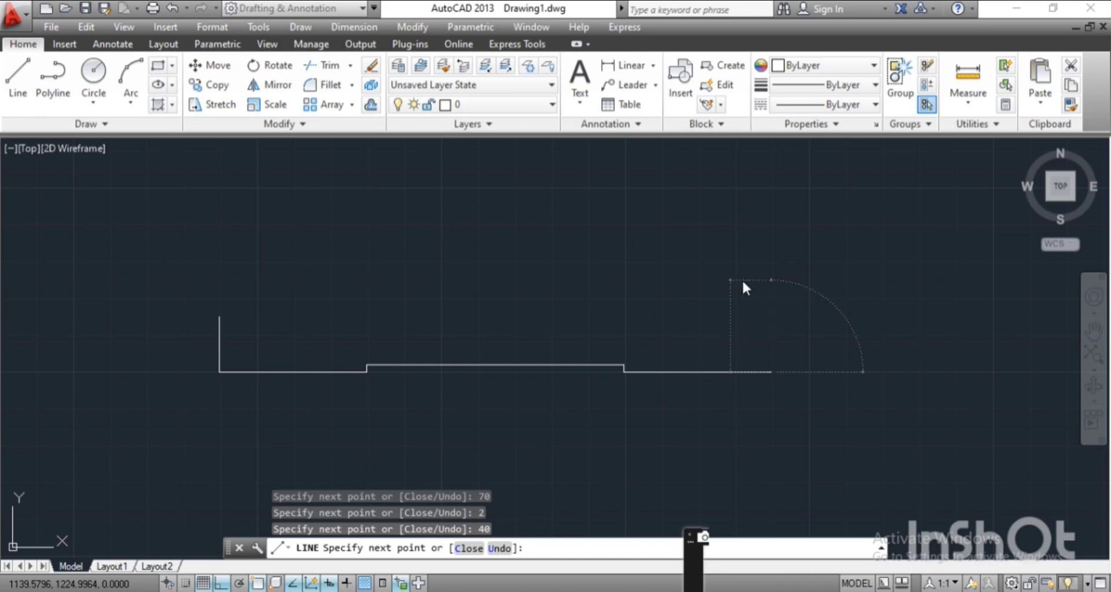
type("15")
key("Return")
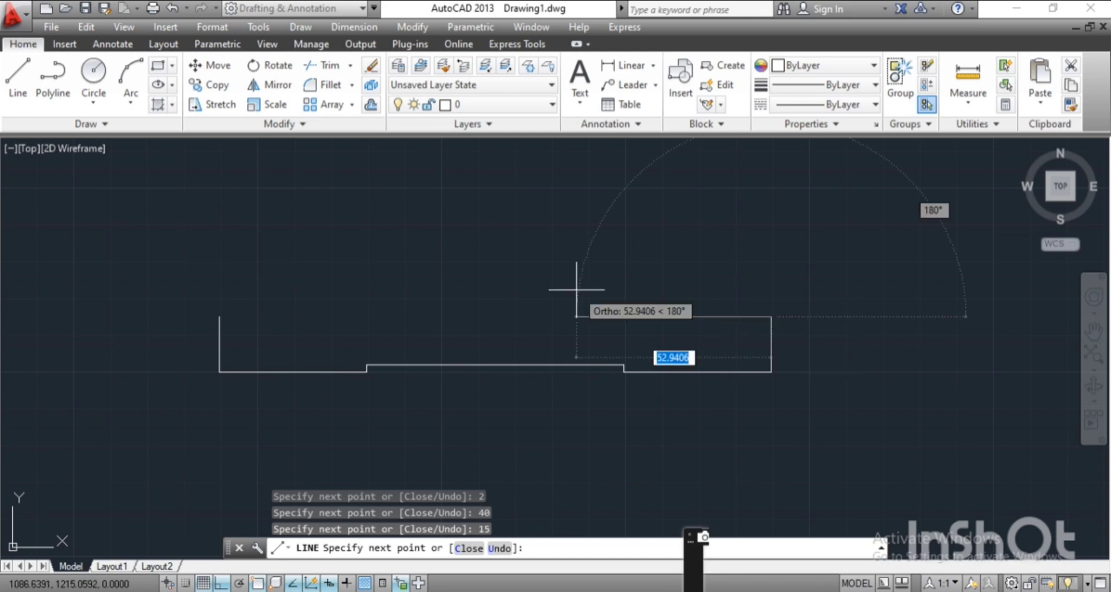
type("40")
key("Return")
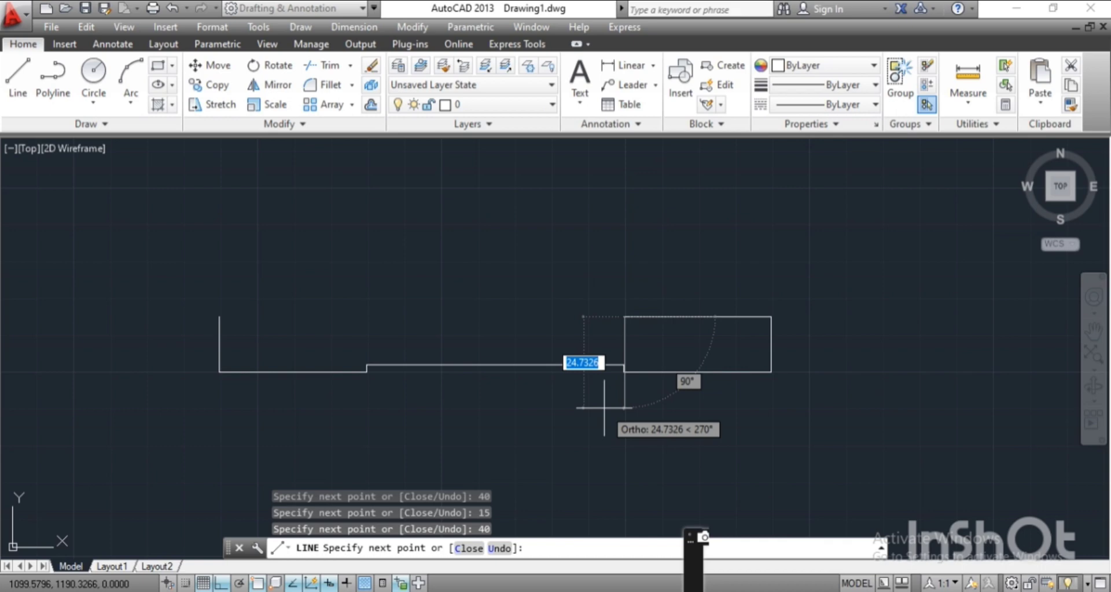
type("2")
key("Return")
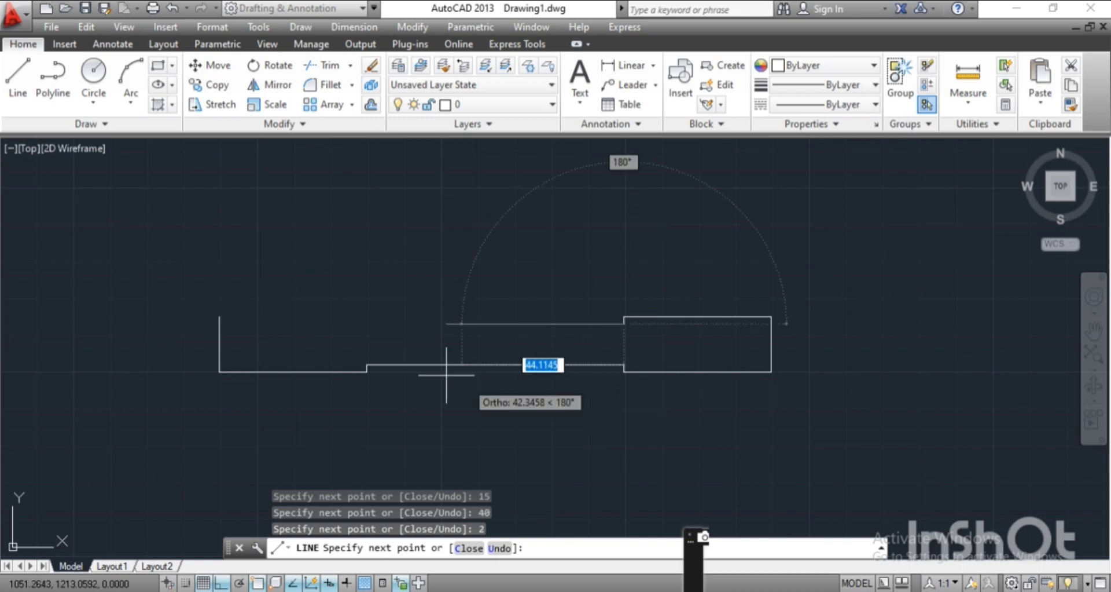
type("5")
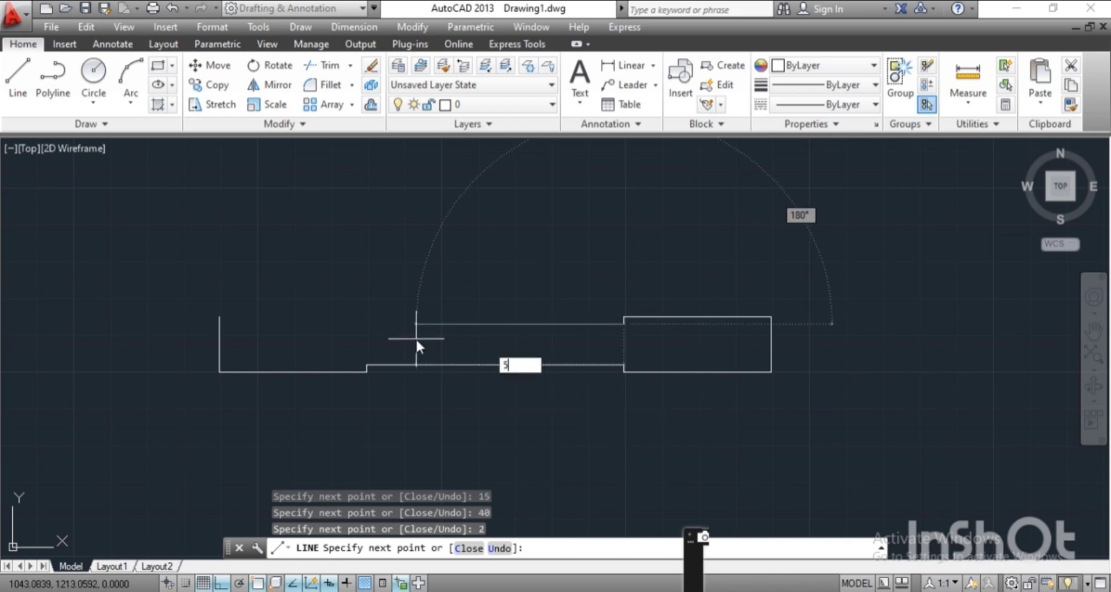
key("Return")
key("Return")
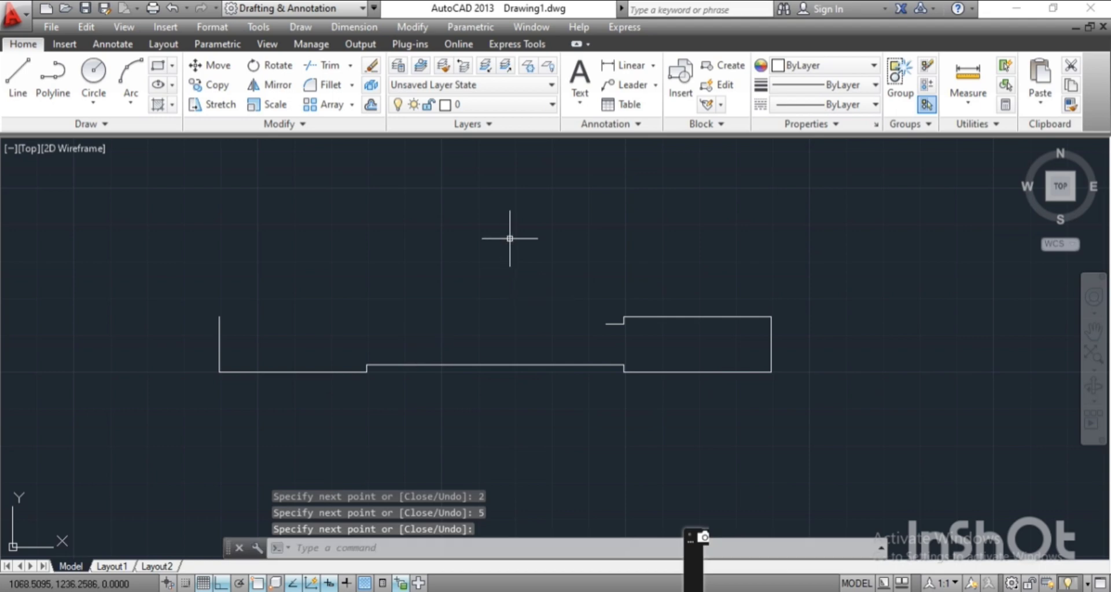
Mirror the right block's notched top lines across a vertical axis onto the left end
left_click(585, 264)
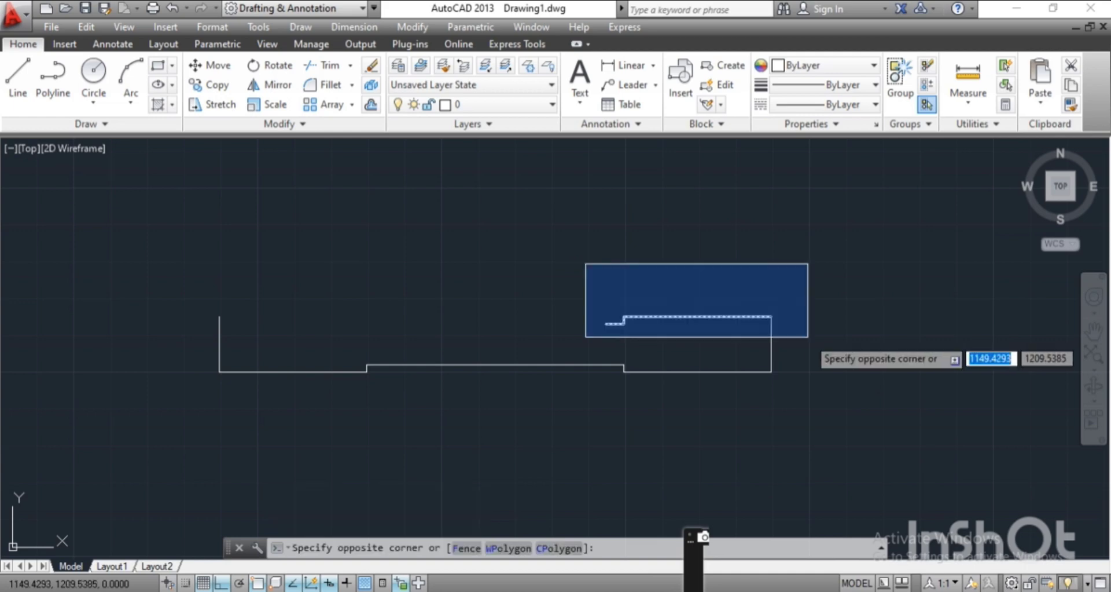
left_click(808, 336)
middle_click_drag(697, 249, 678, 251)
type("MI")
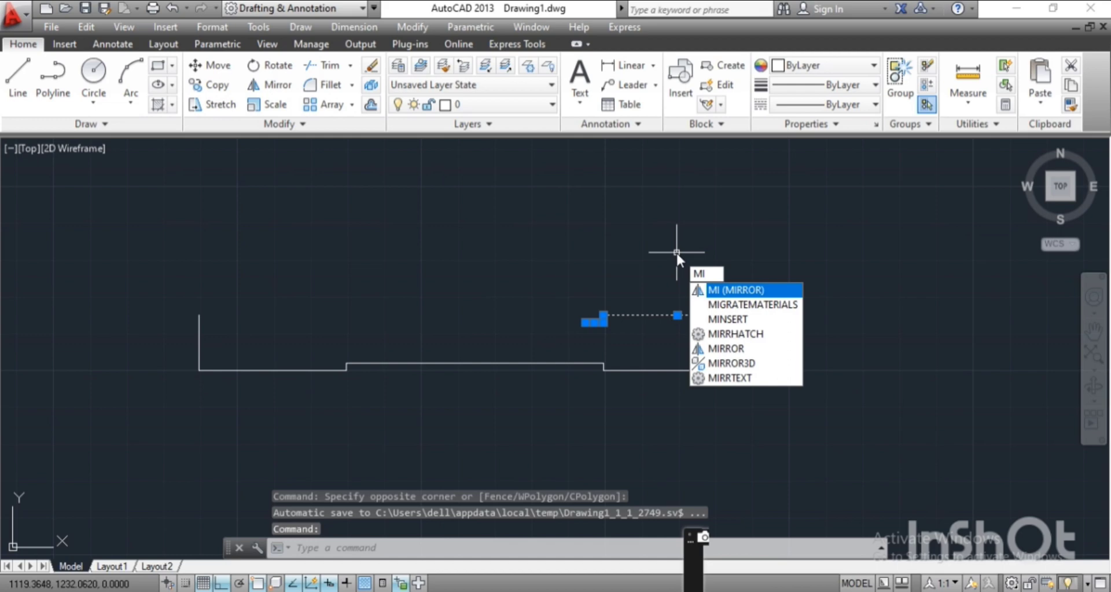
key("Return")
left_click(475, 363)
left_click(483, 302)
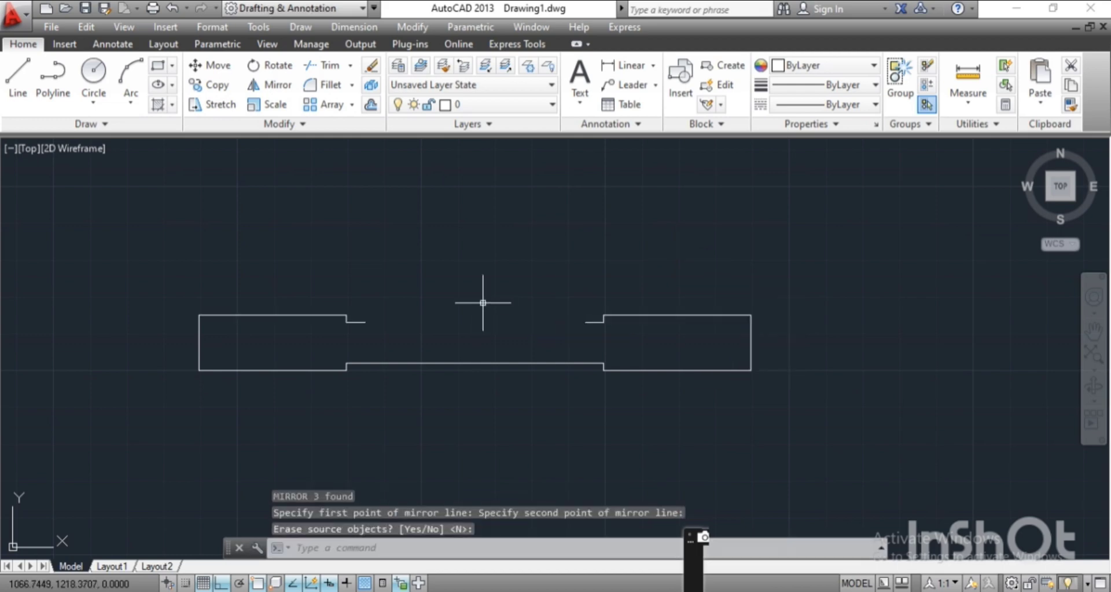
middle_click_drag(483, 302, 499, 333)
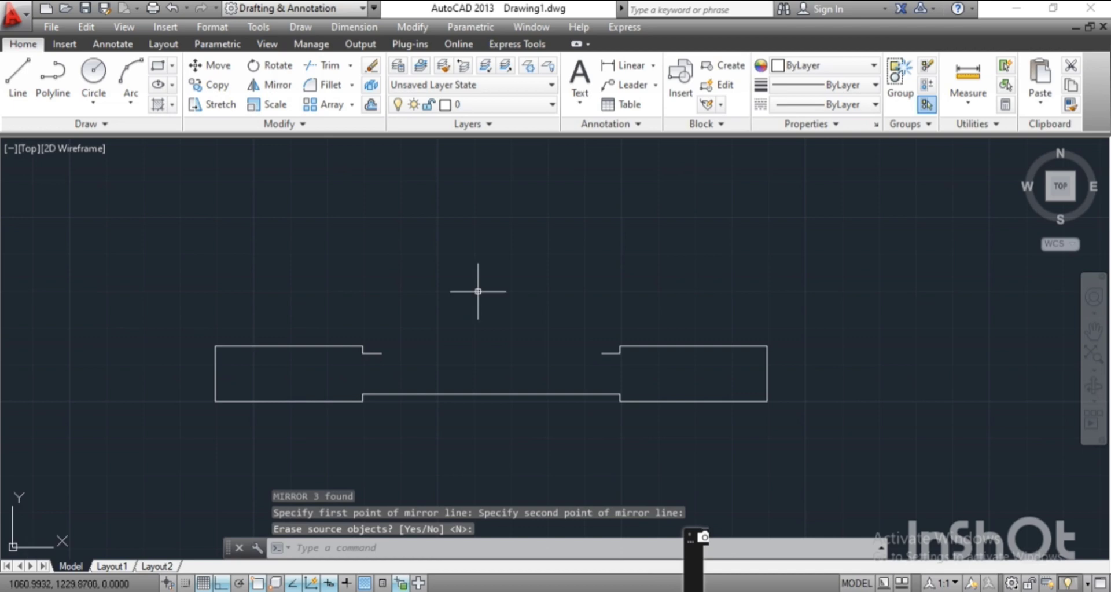
Draw trial lines of 20, 37 and 6 units from the left notch's end
type("l")
key("Return")
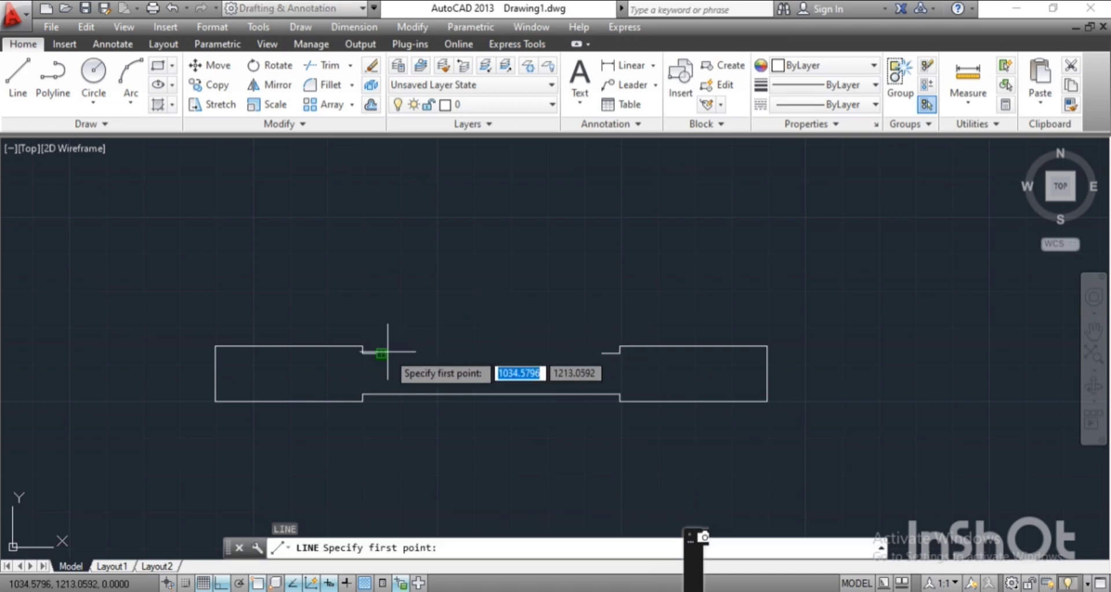
left_click(386, 351)
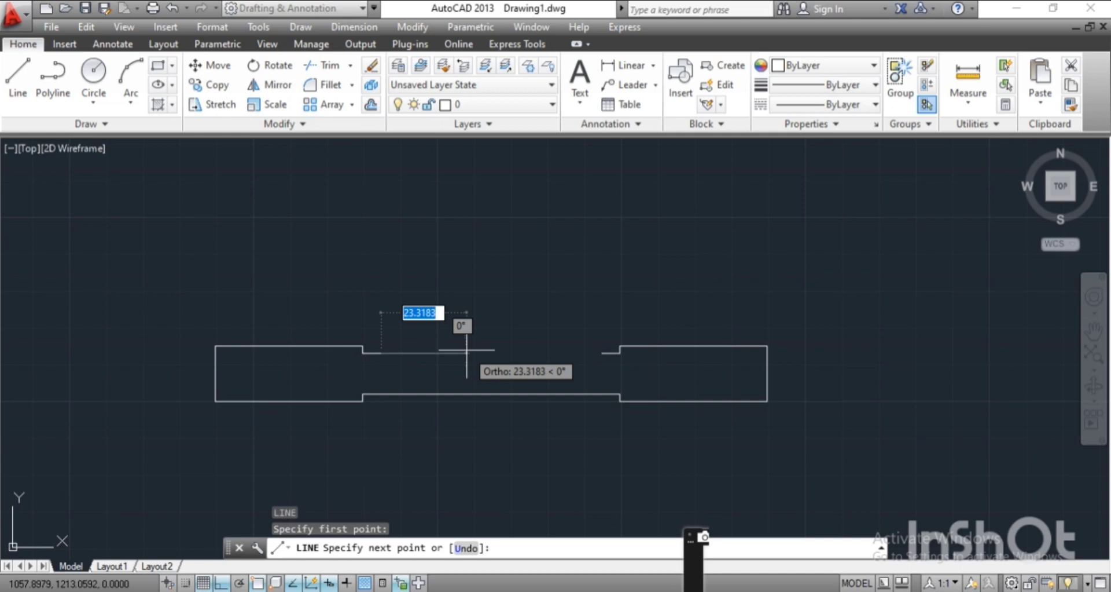
type("20")
key("Return")
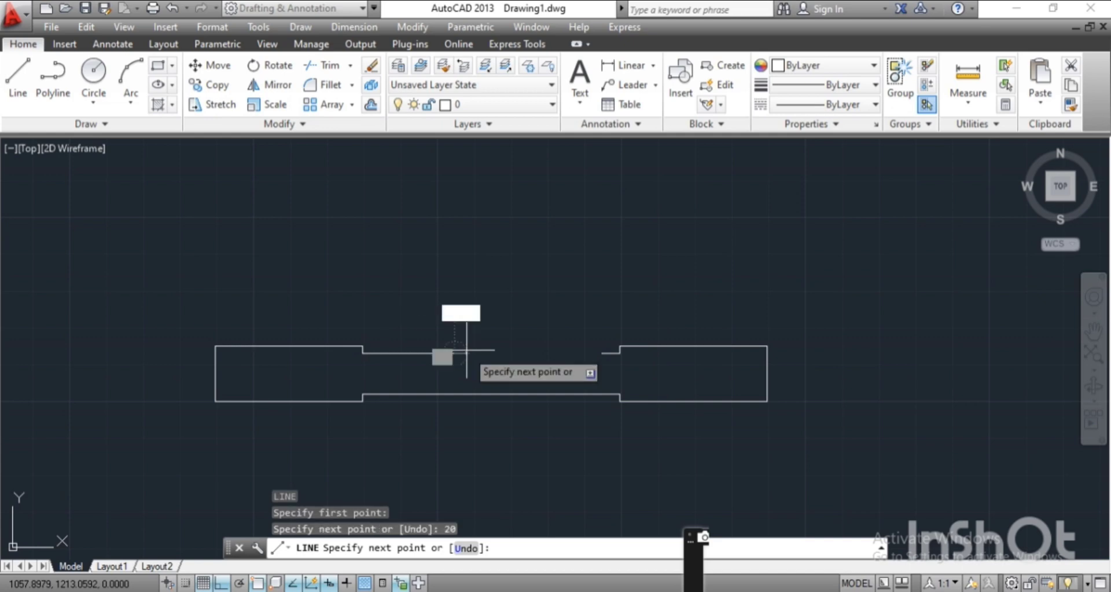
type("37")
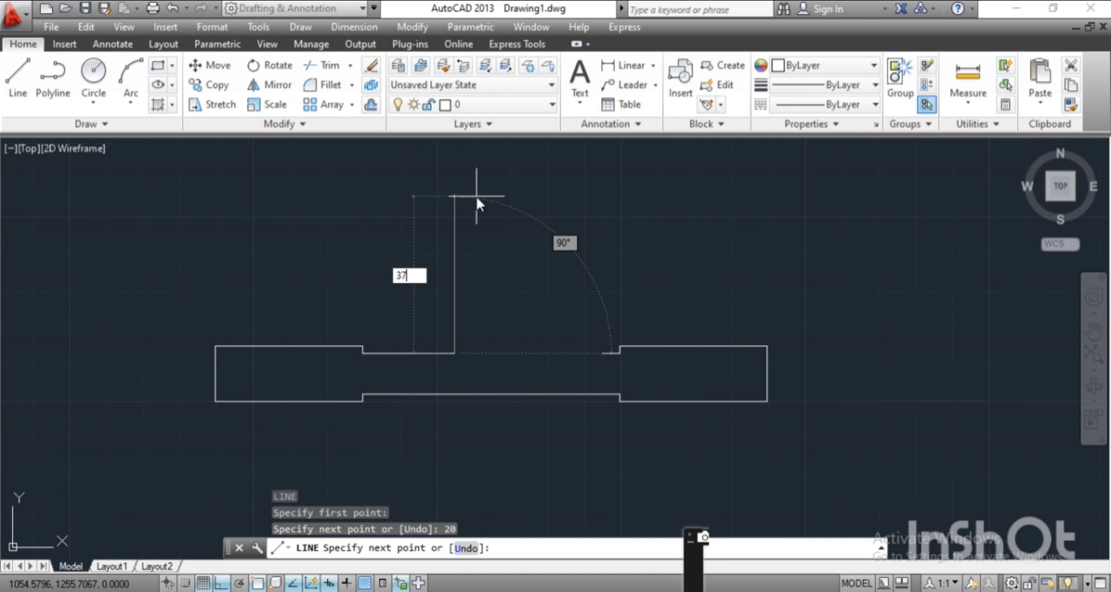
key("Return")
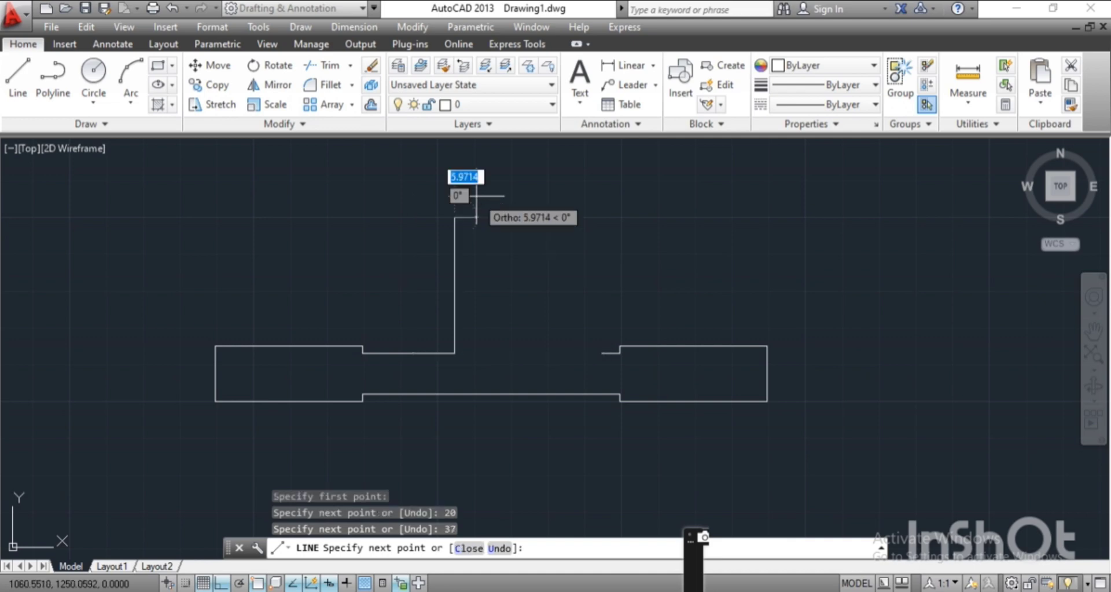
type("6")
key("Return")
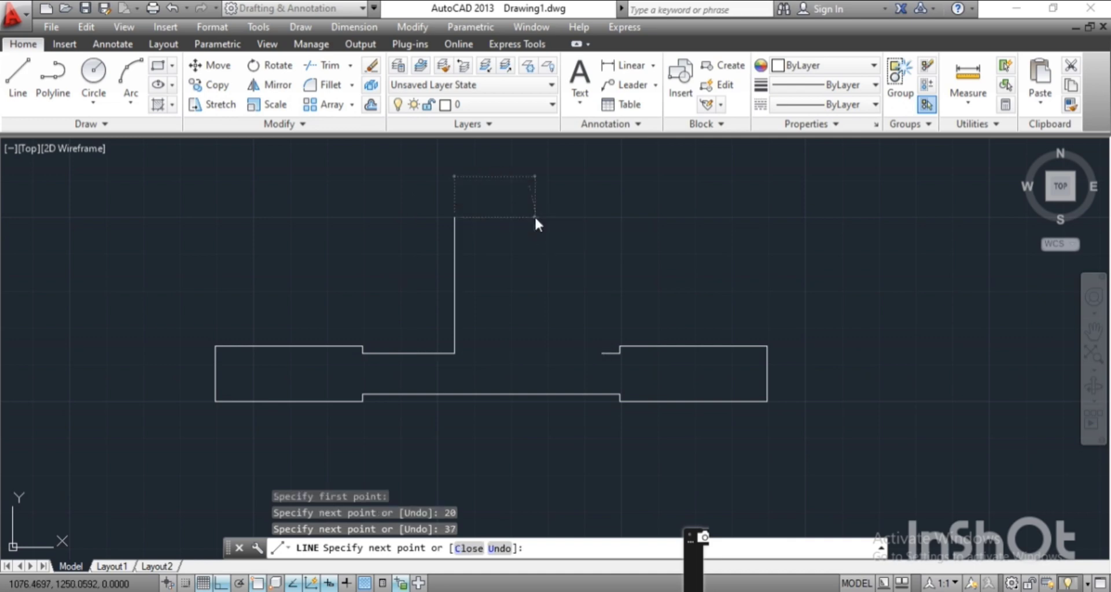
key("Return")
Move the short 6-unit top line further left above the gap
scroll(443, 218, "up", 2)
scroll(446, 220, "up", 4)
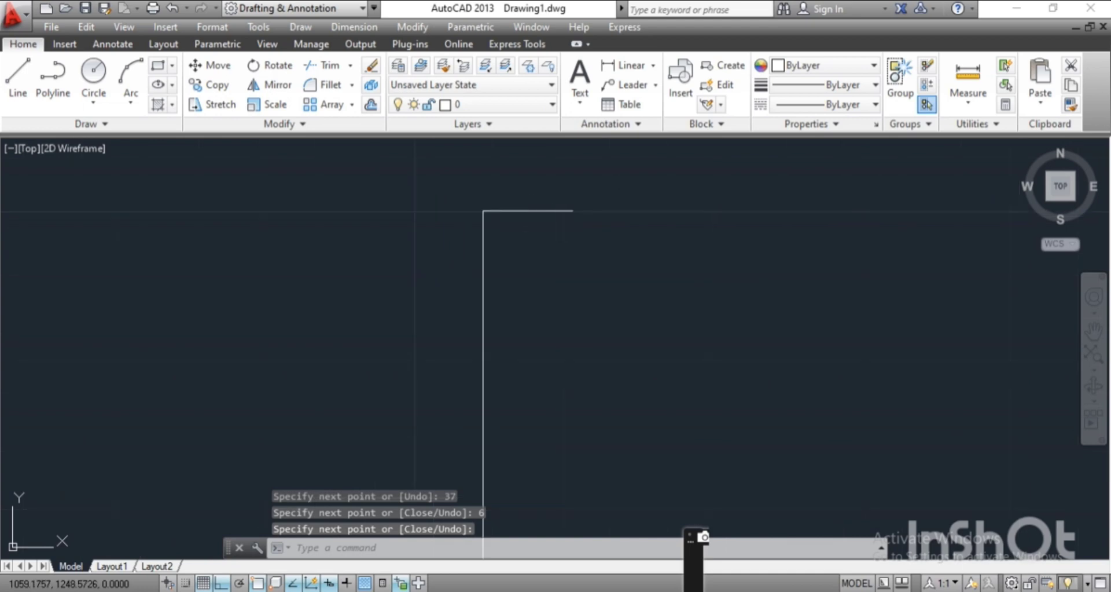
left_click(550, 238)
left_click(518, 164)
type("M")
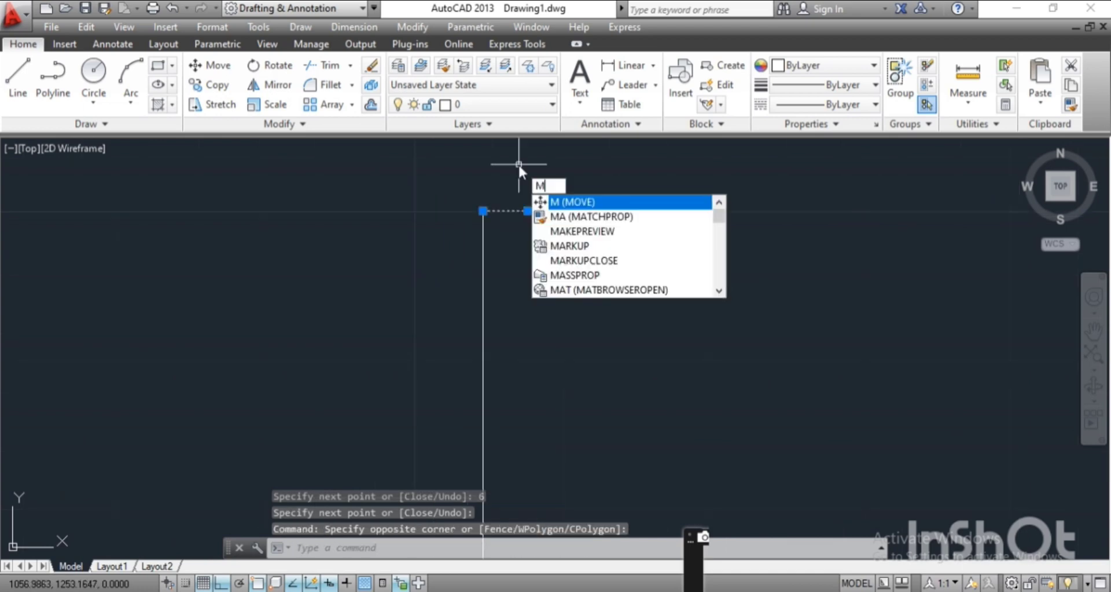
key("Return")
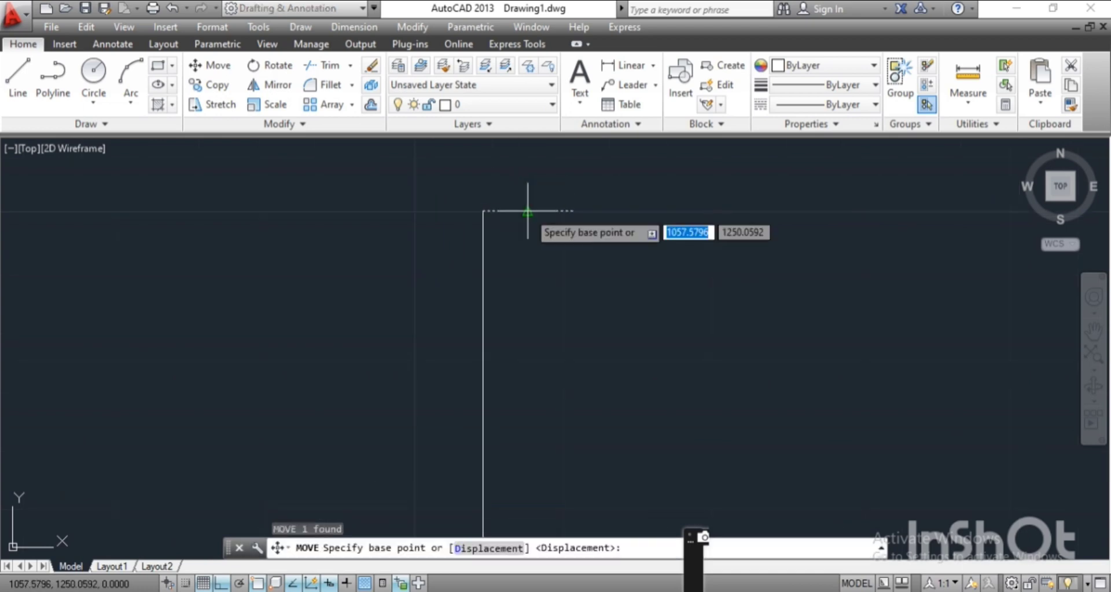
left_click(528, 212)
left_click(484, 211)
Erase the temporary riser and stub lines, leaving only the top edge
scroll(504, 234, "down", 3)
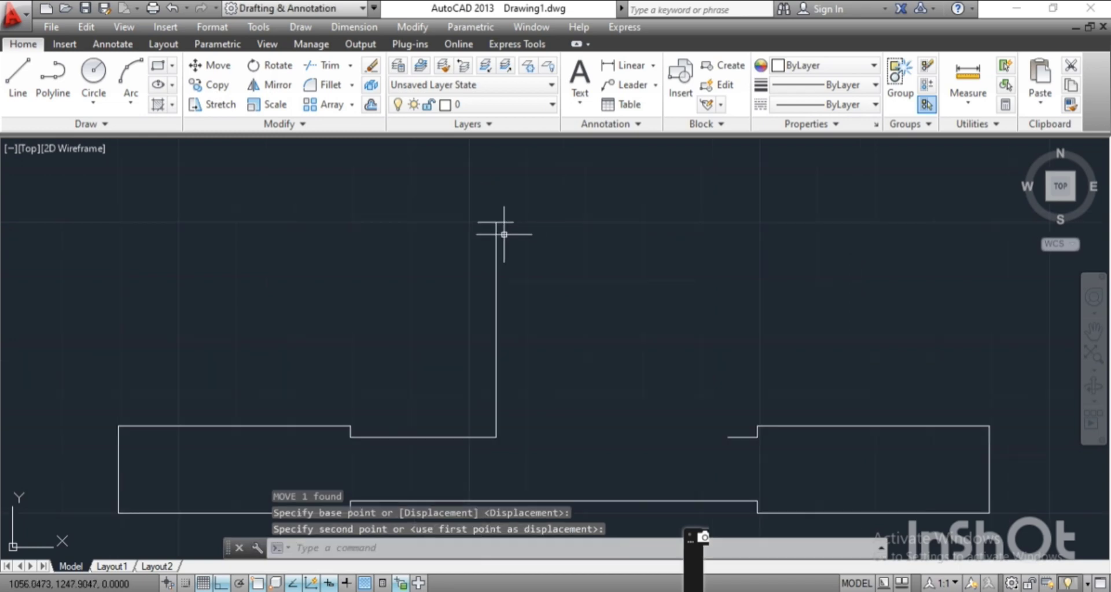
scroll(504, 234, "down", 2)
left_click(507, 377)
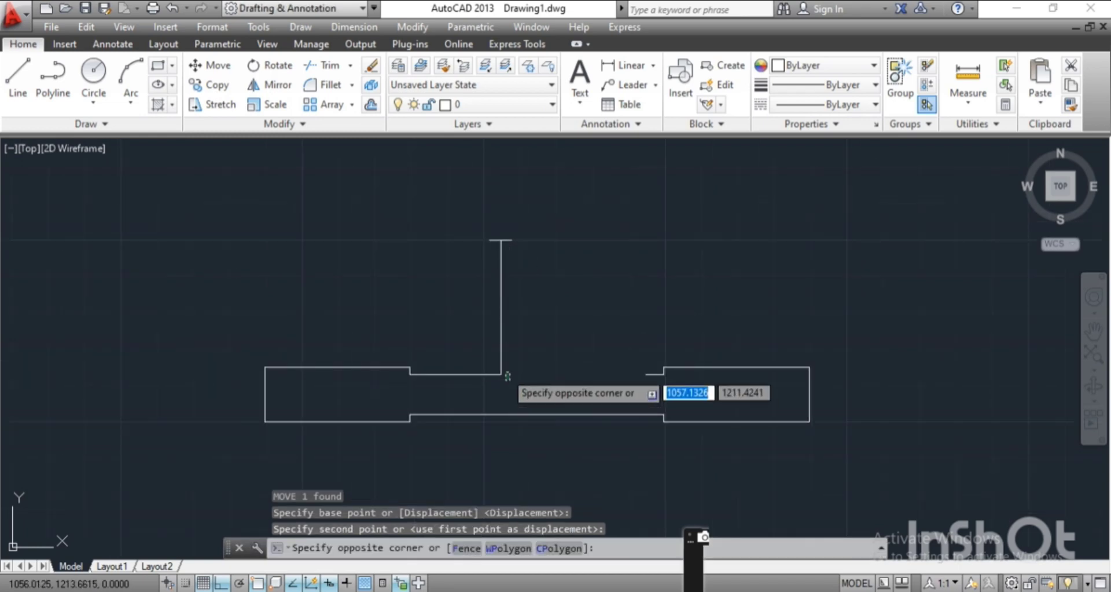
key("Delete")
middle_click_drag(479, 282, 423, 278)
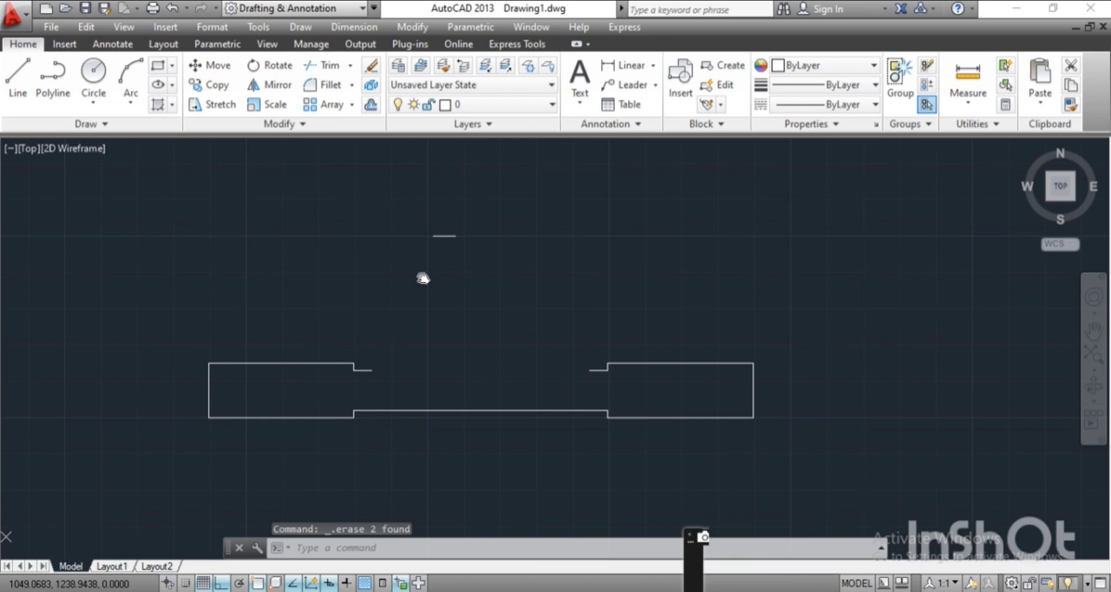
Draw slanted sides from both ends of the top edge down to the left and right notches
type("l")
key("Return")
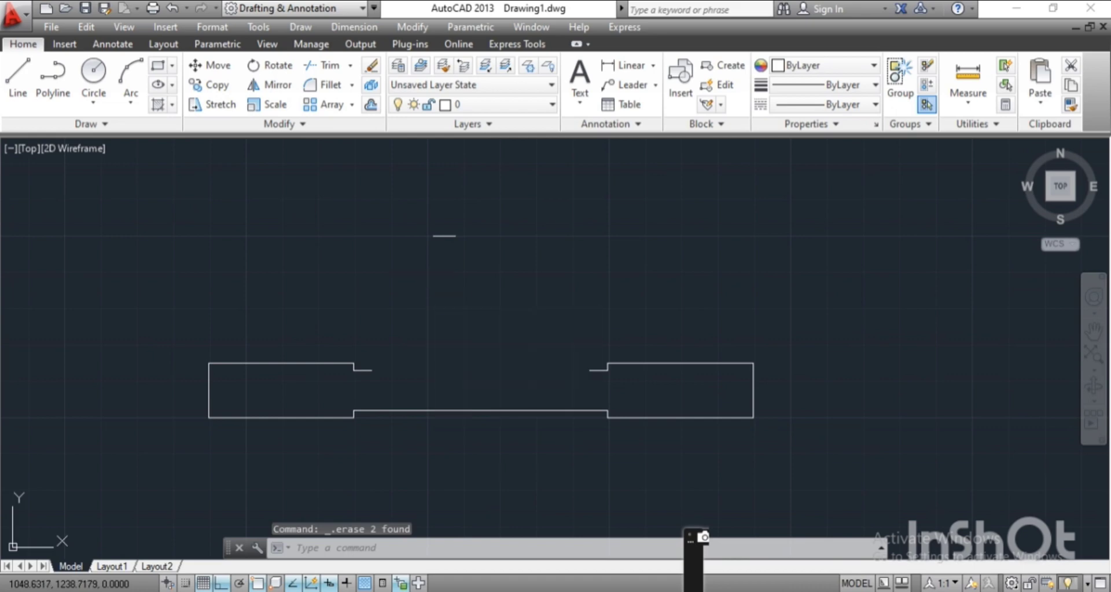
left_click(433, 235)
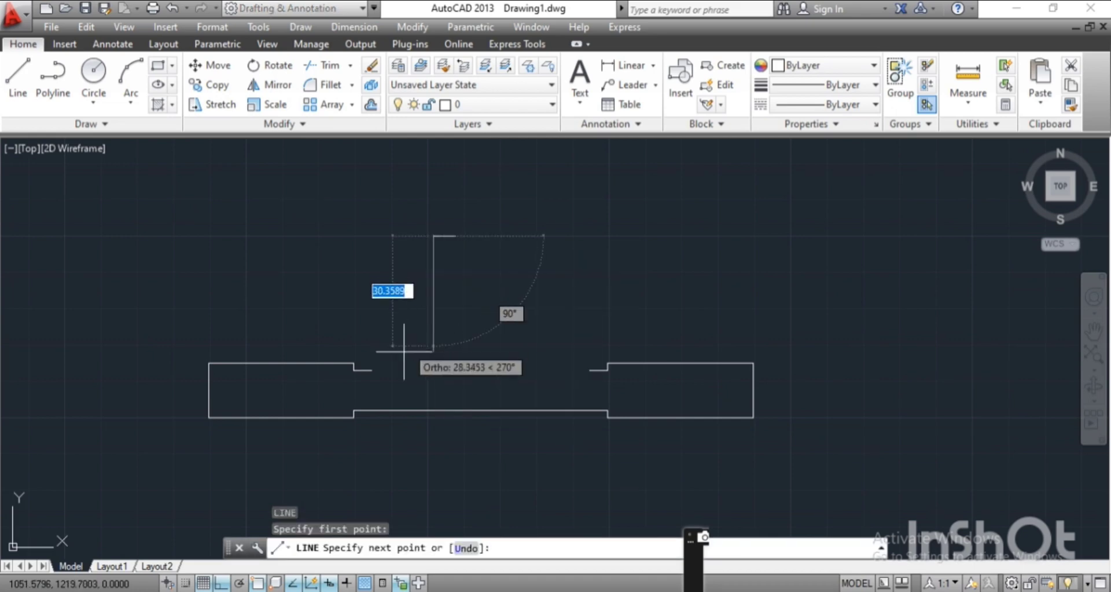
left_click(377, 368)
key("Return")
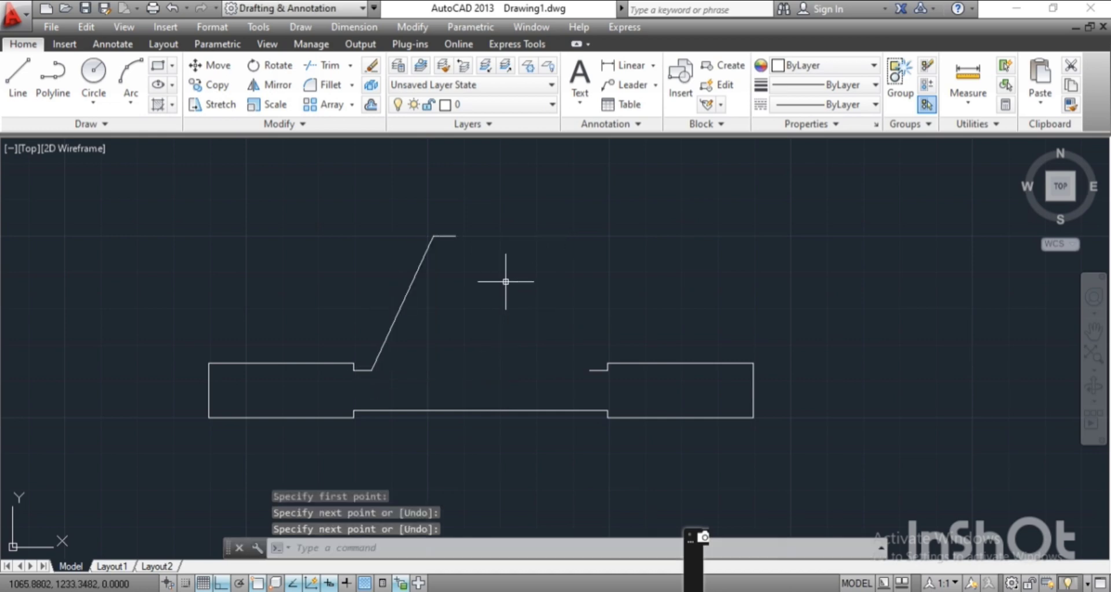
key("Return")
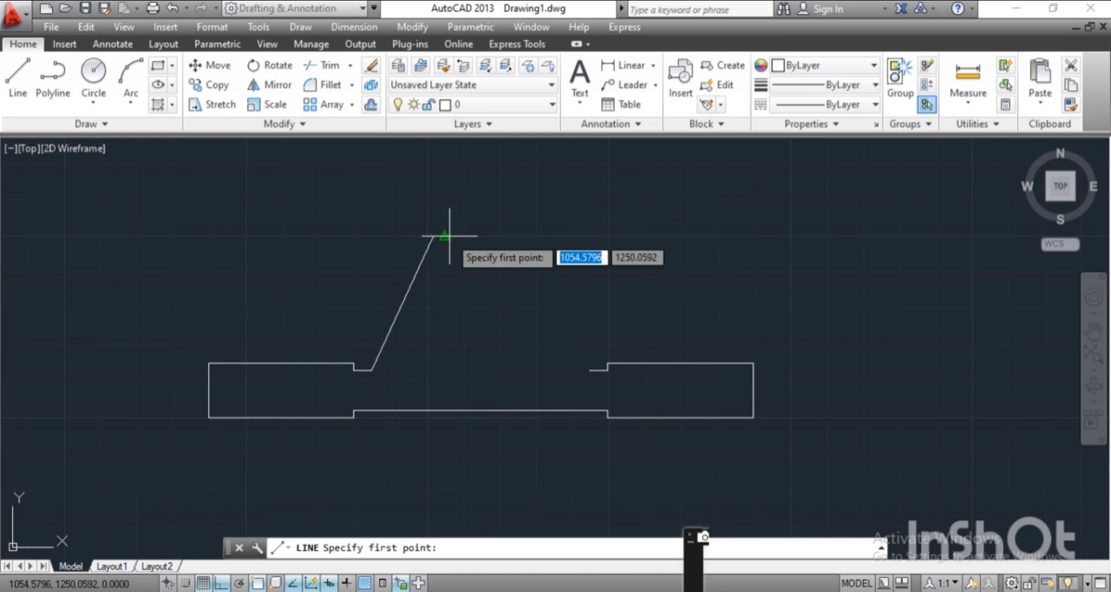
left_click(455, 236)
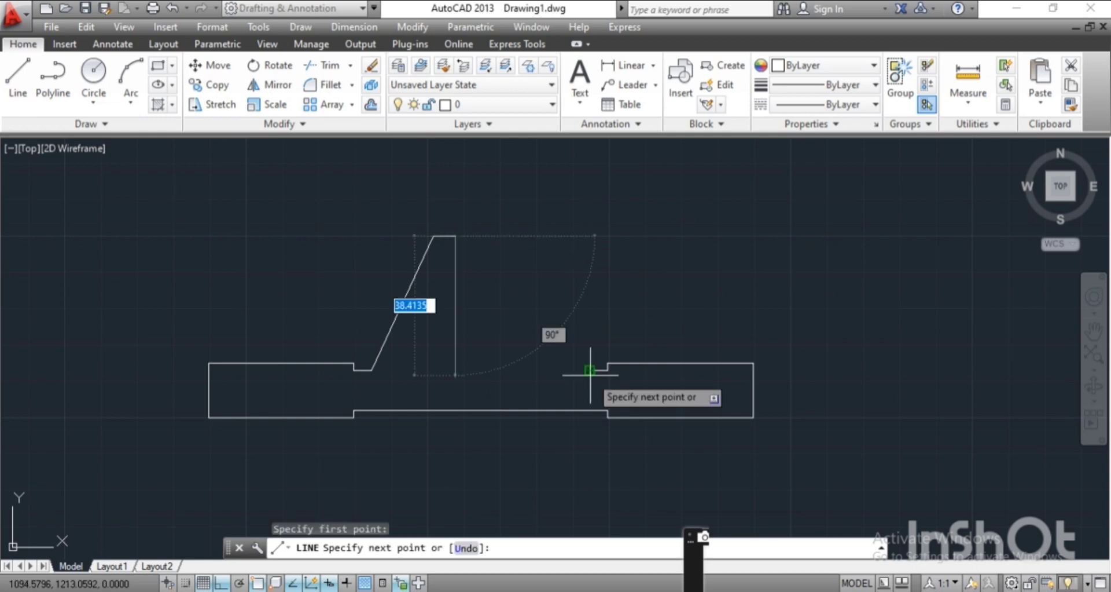
left_click(589, 370)
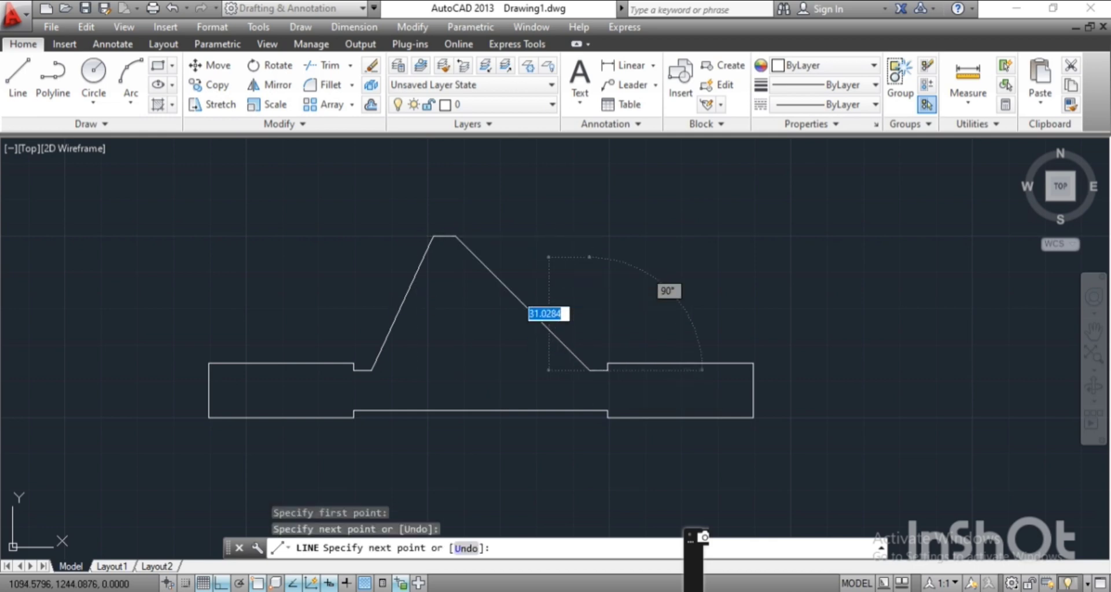
key("Return")
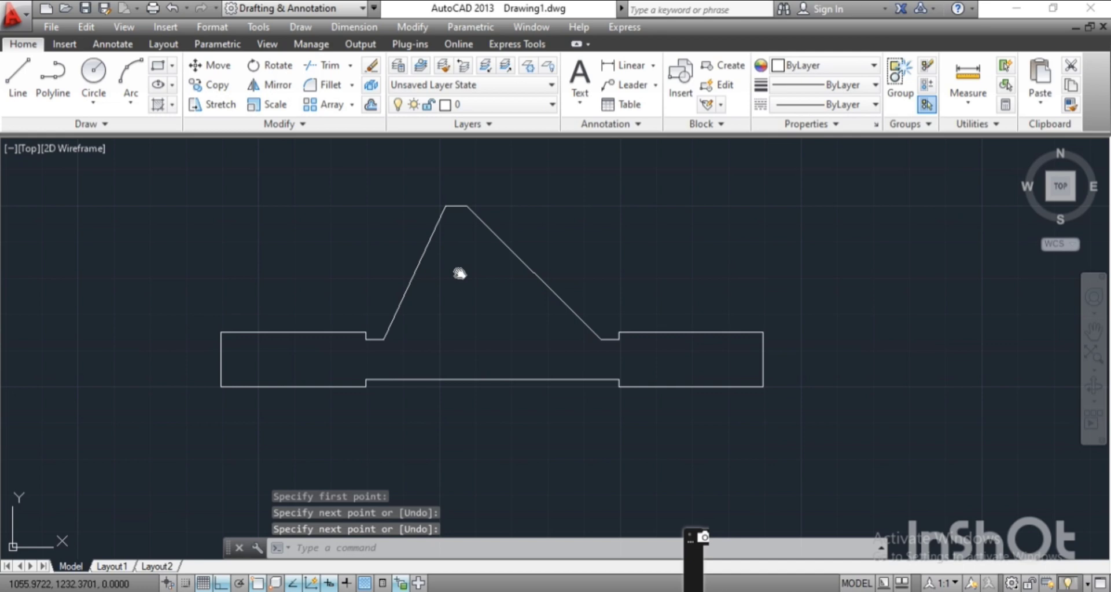
Join all 16 profile lines into one closed polyline with JOIN
type("j")
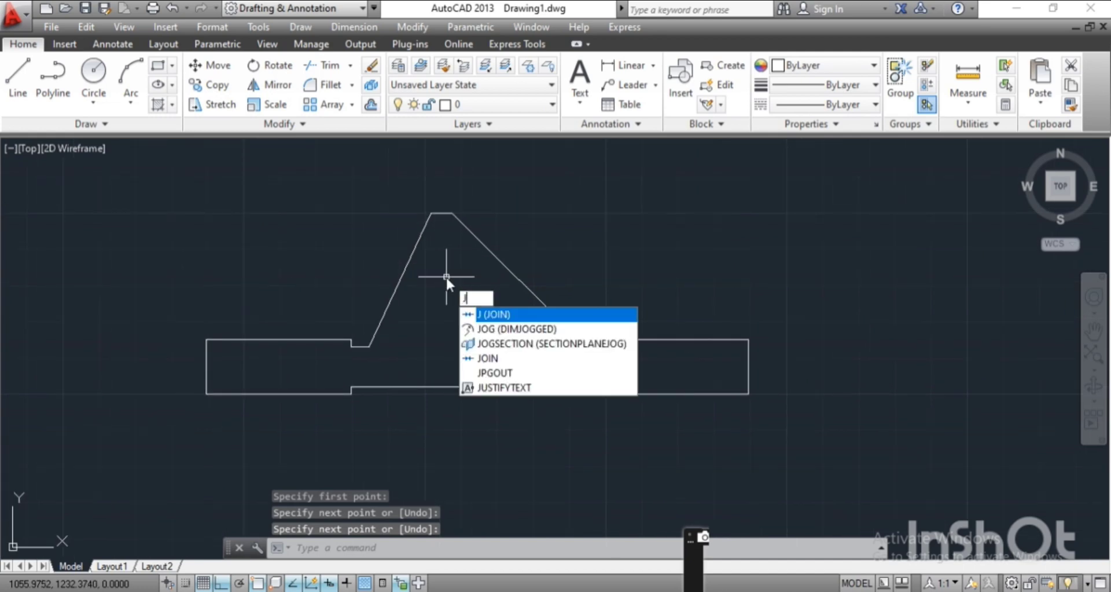
key("Return")
left_click(149, 195)
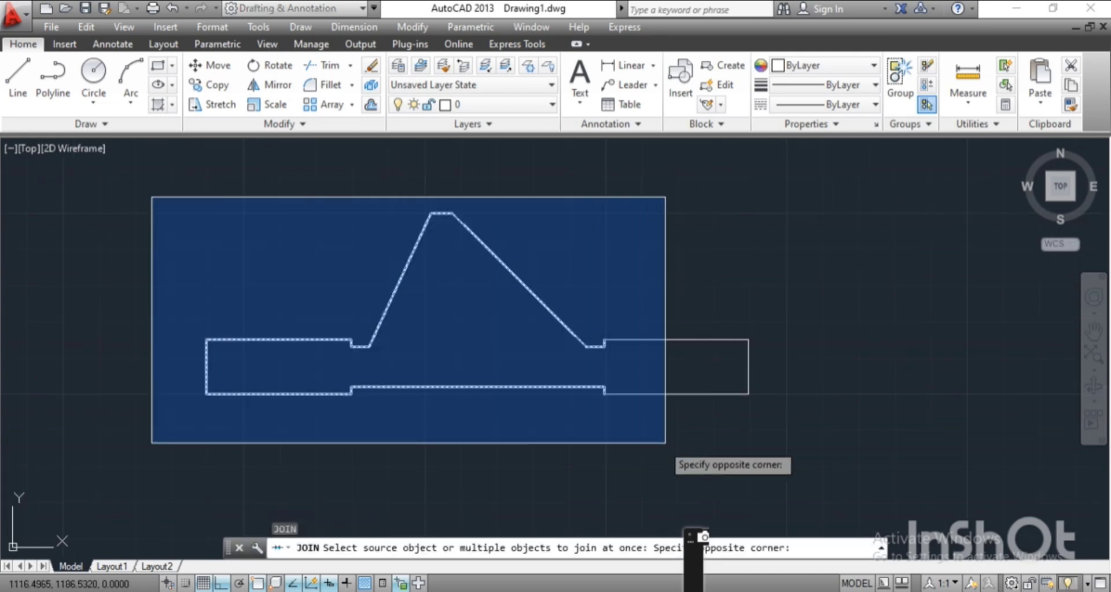
left_click(791, 444)
key("Return")
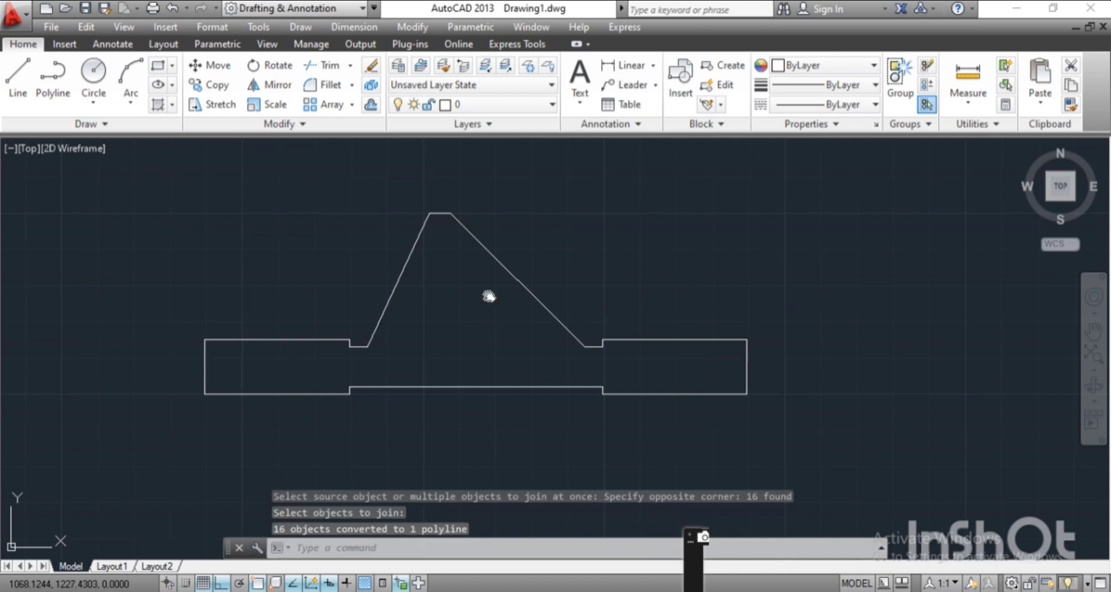
middle_click_drag(489, 297, 446, 302)
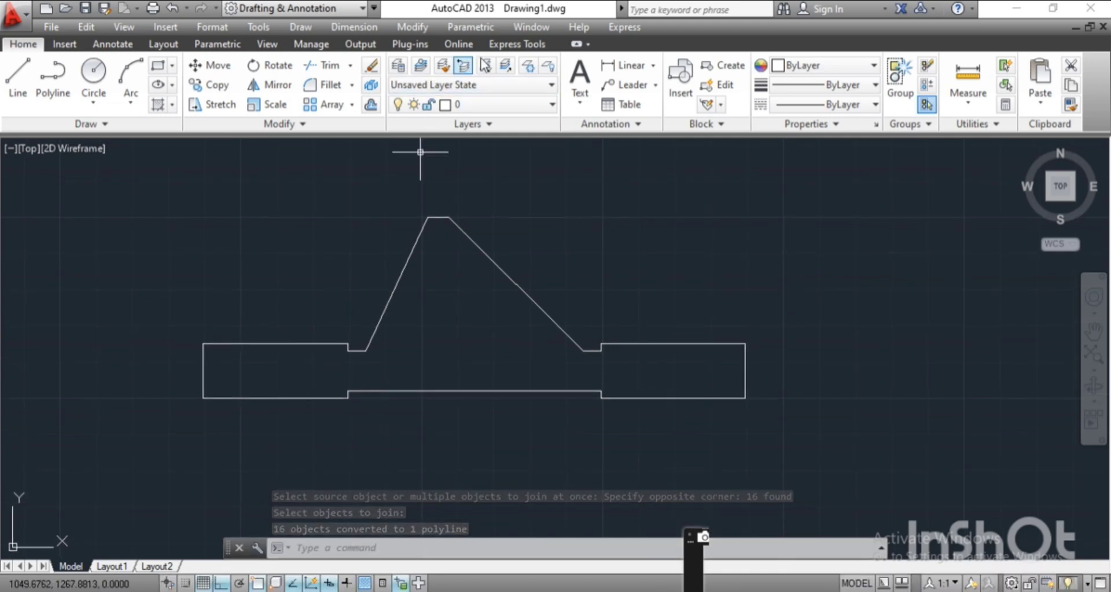
Place a 40 linear dimension from the profile's top-left corner to the first step
left_click(628, 65)
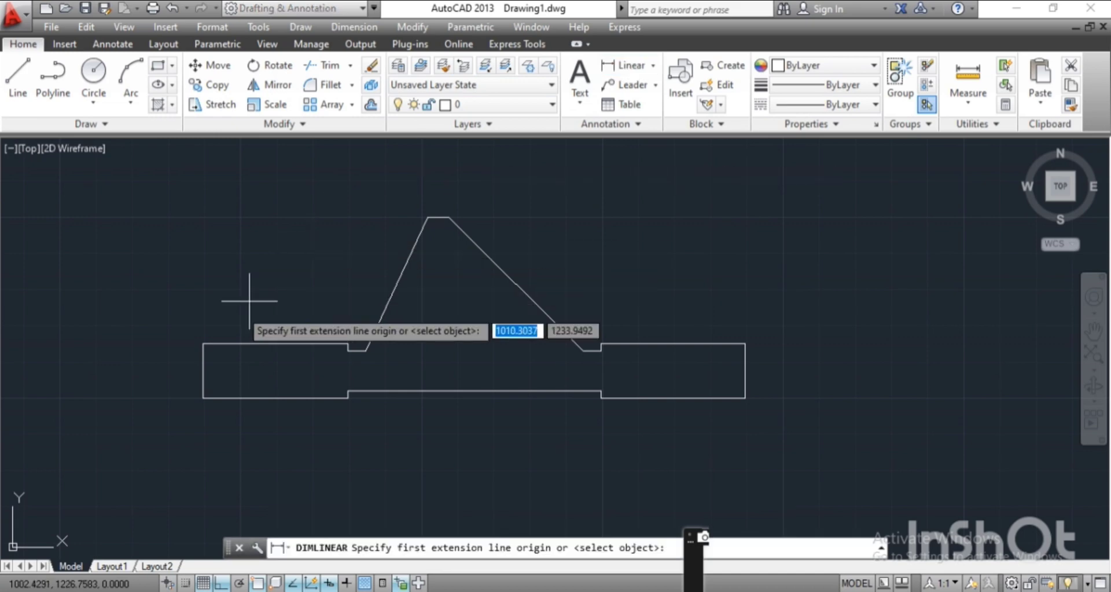
left_click(204, 343)
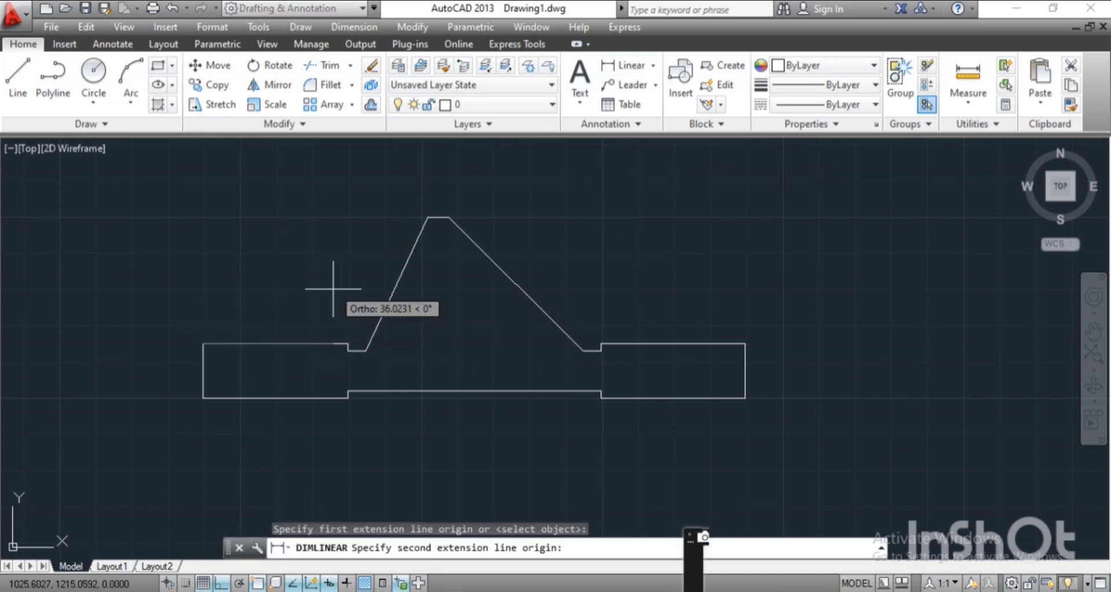
left_click(346, 341)
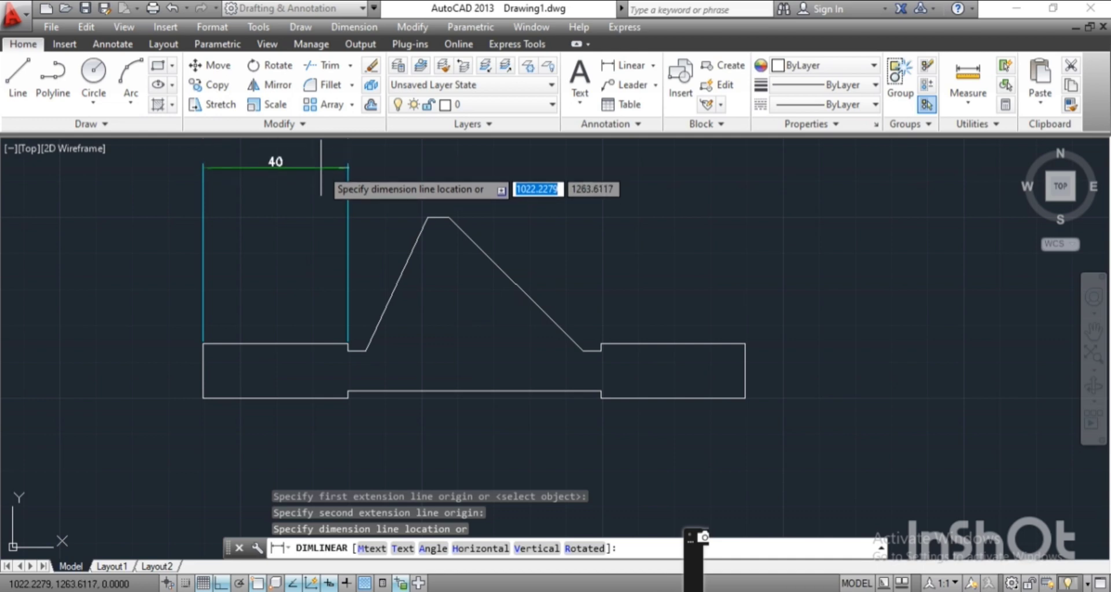
left_click(321, 167)
middle_click_drag(317, 244, 287, 324)
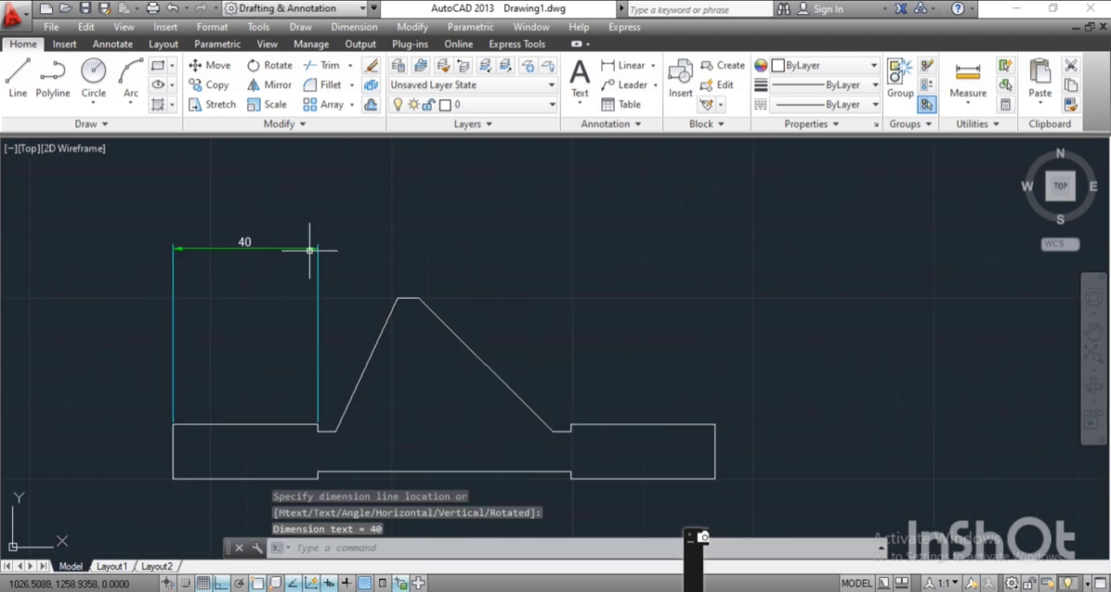
Continue the chain with 5, 20, 40, 5 and 40 dimensions, undoing a mistaken 17
left_click(354, 27)
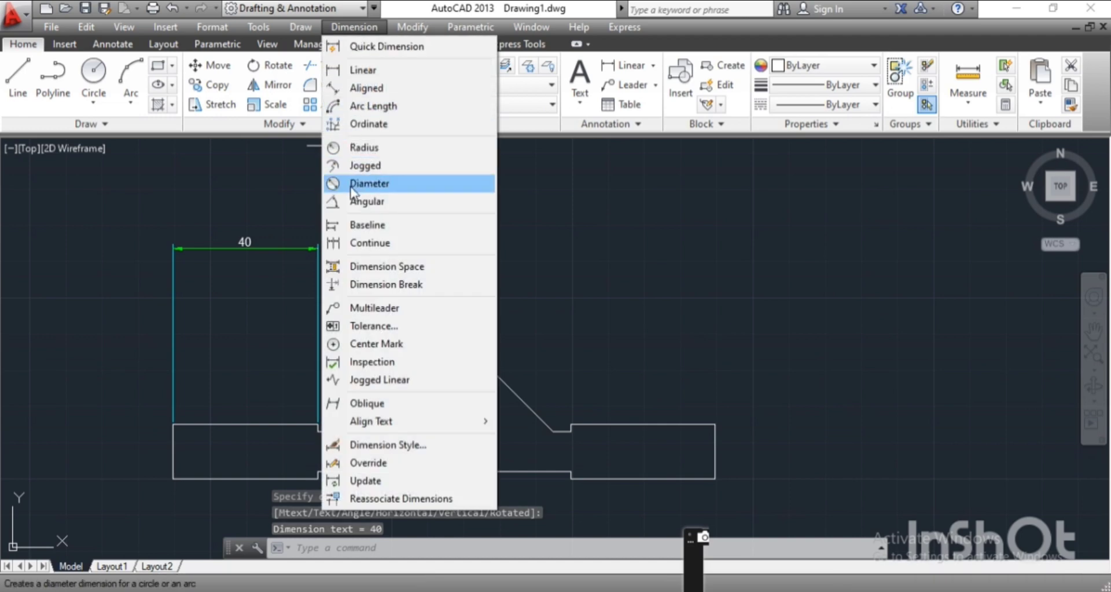
left_click(361, 242)
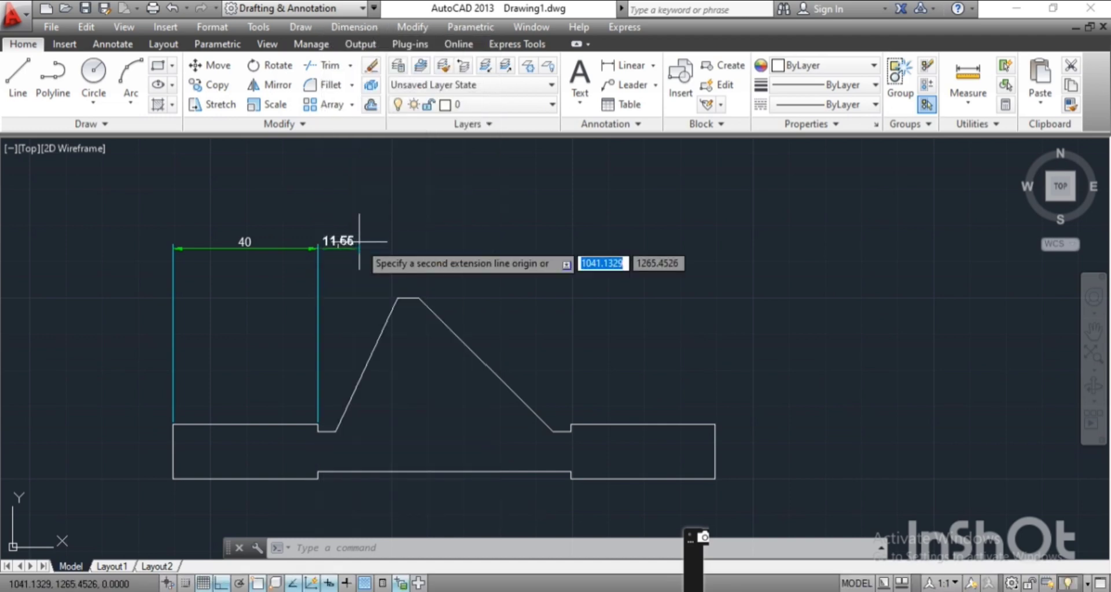
left_click(336, 432)
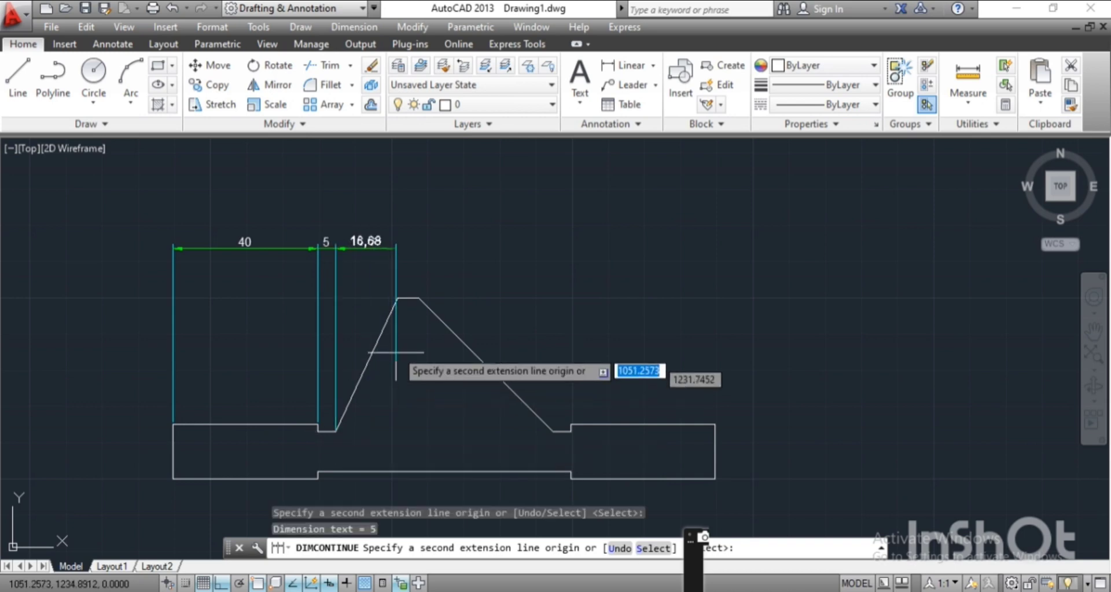
left_click(397, 298)
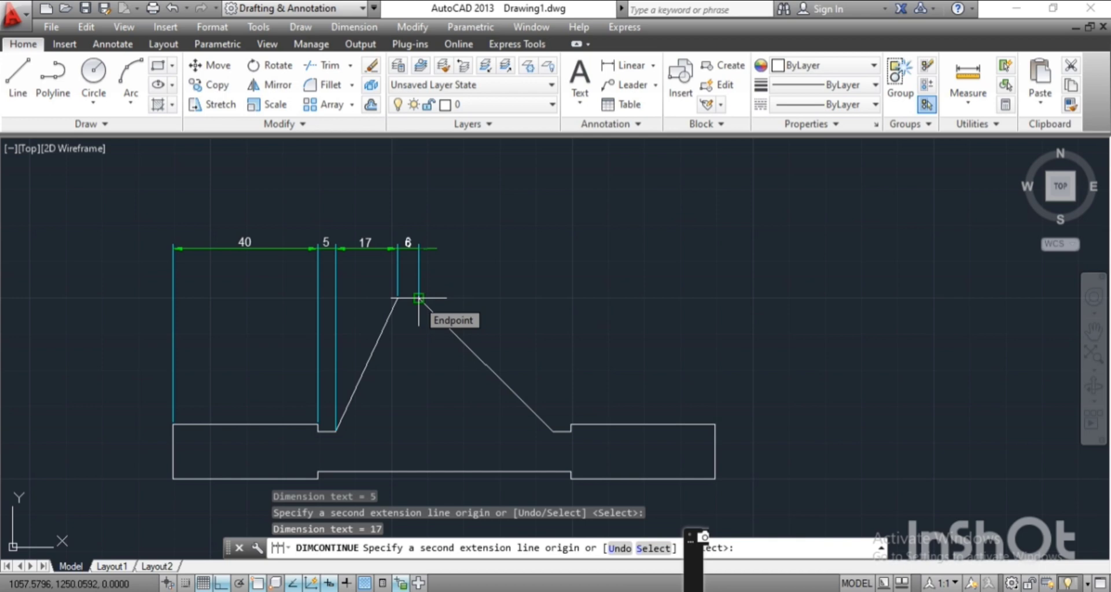
key("ctrl+z")
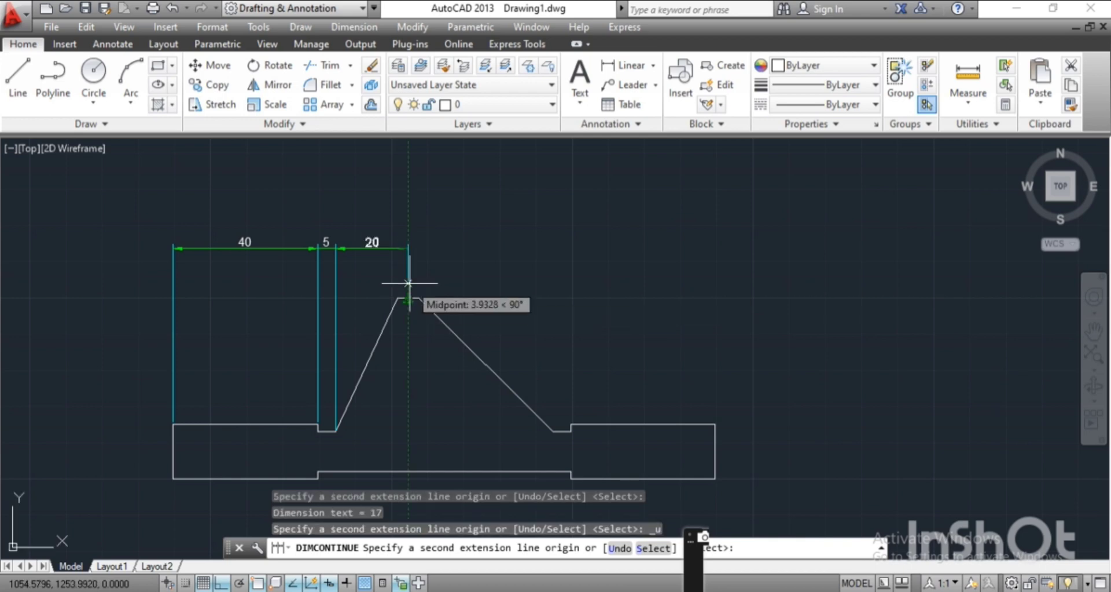
left_click(408, 296)
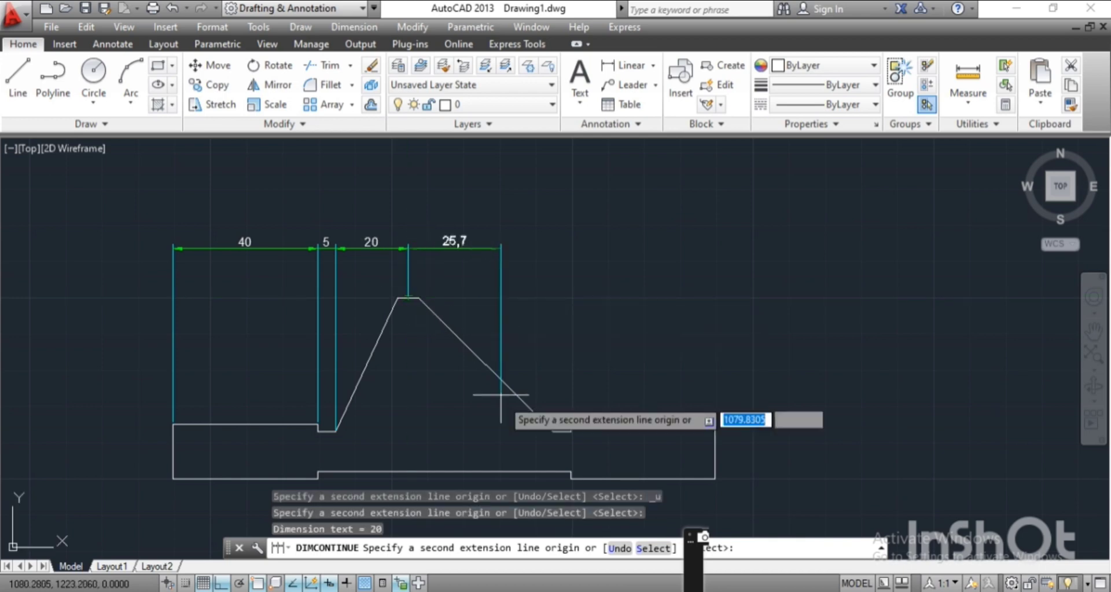
left_click(553, 429)
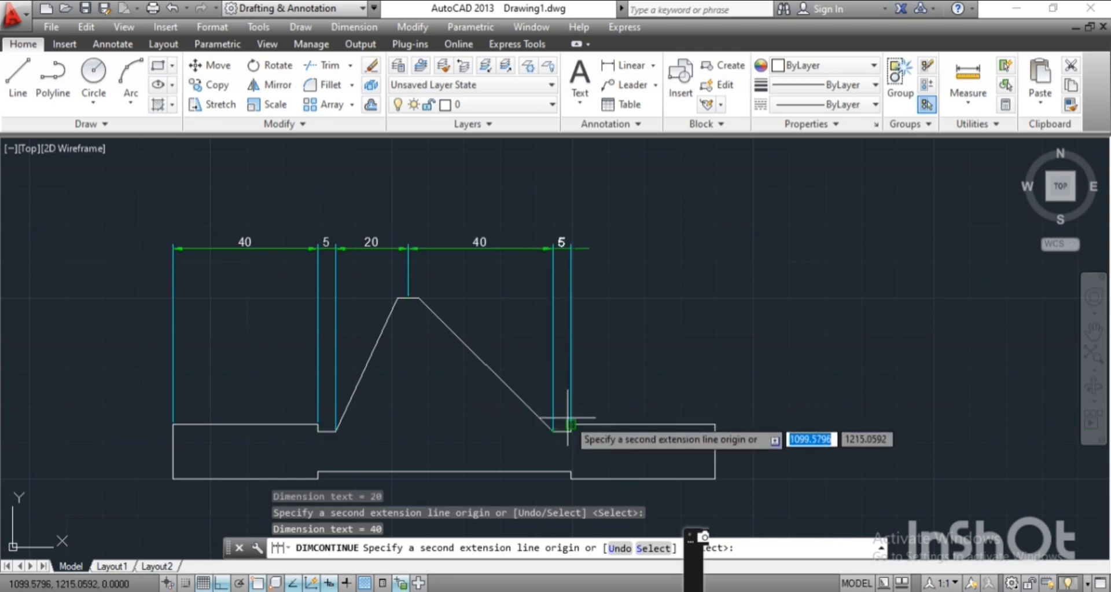
left_click(571, 429)
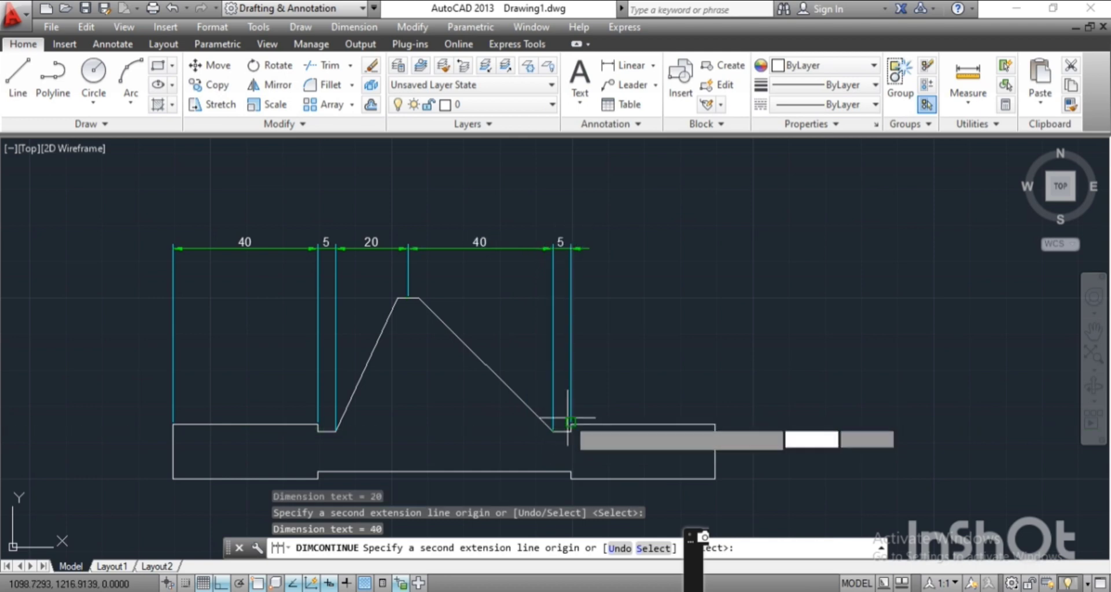
left_click(715, 424)
key("Return")
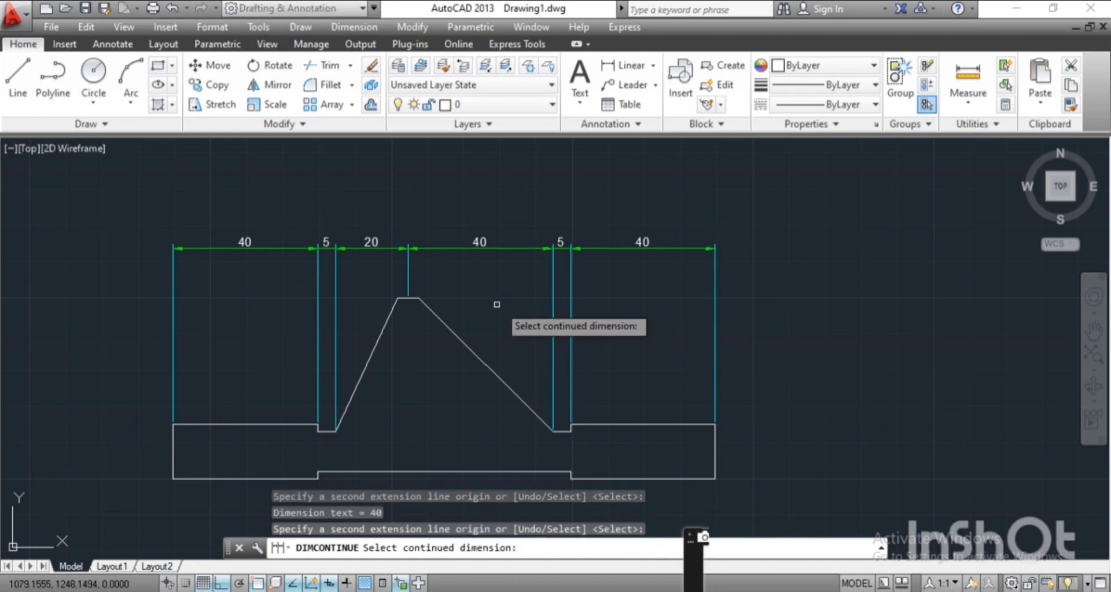
scroll(475, 295, "up", 4)
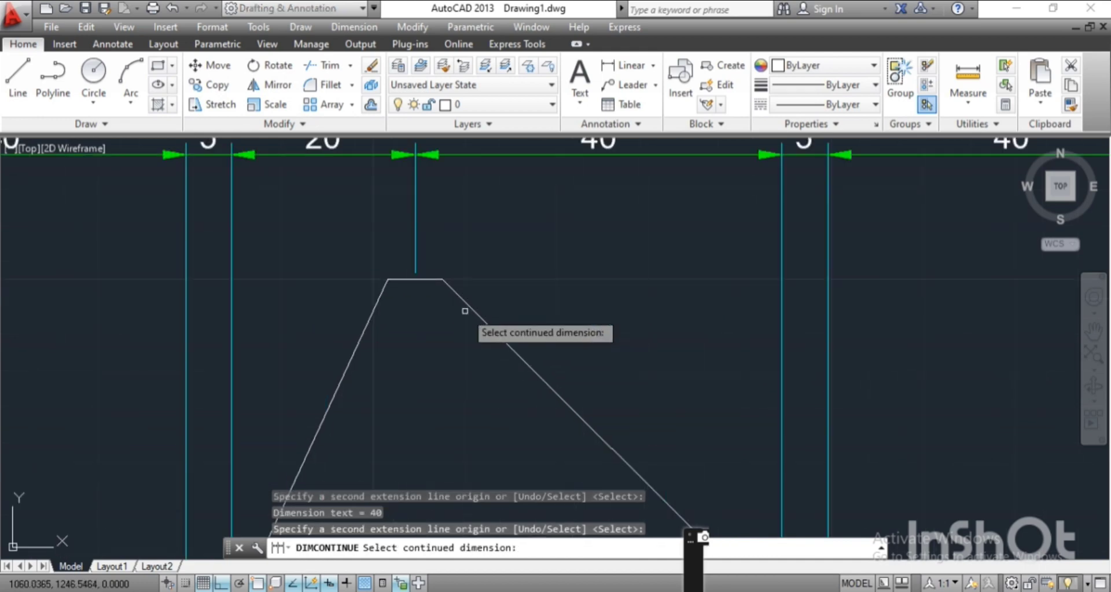
scroll(474, 295, "down", 2)
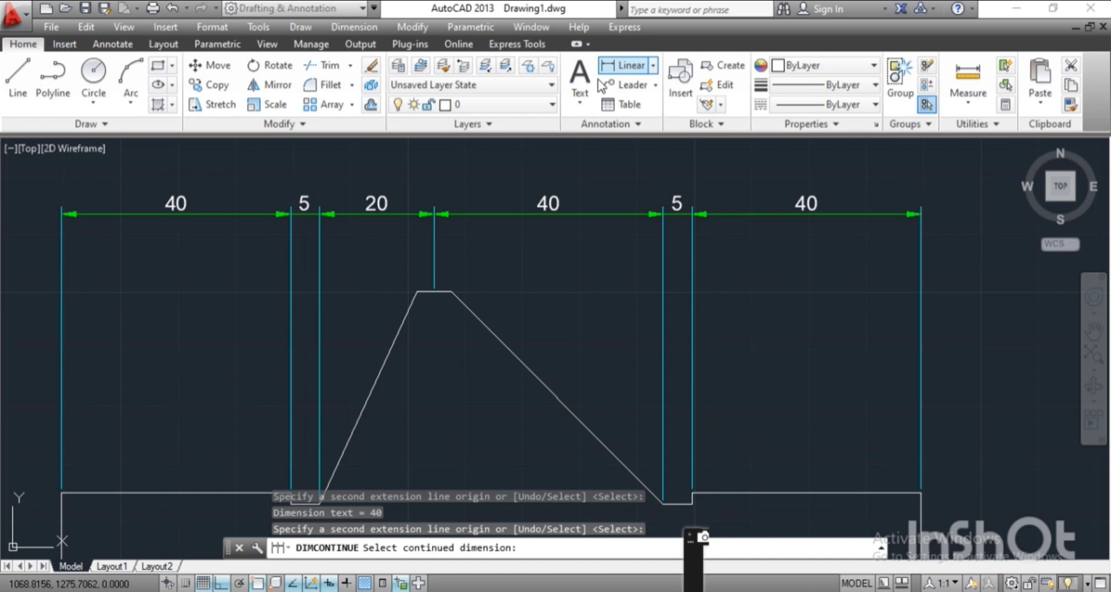
Dimension the peak's two top corners with a 6 linear dimension placed just below
left_click(625, 65)
scroll(415, 261, "up", 4)
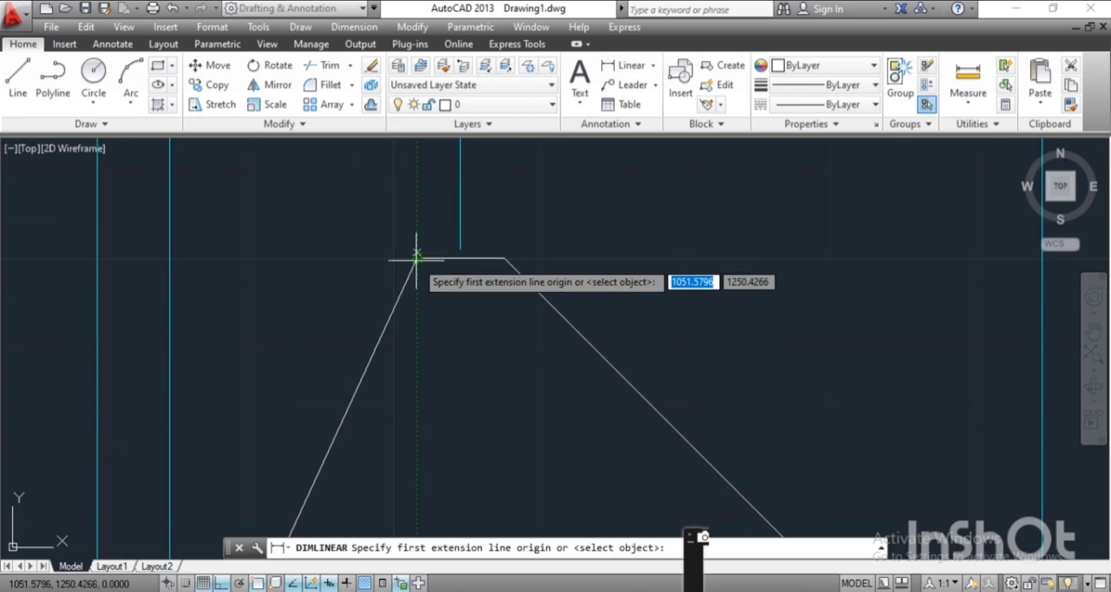
left_click(417, 260)
left_click(505, 258)
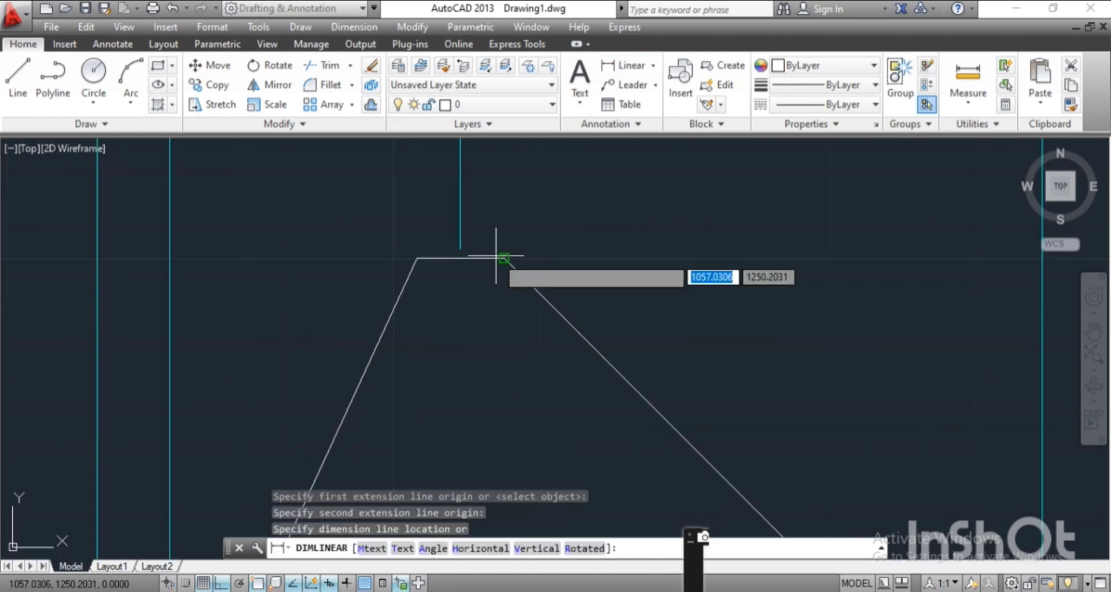
scroll(495, 267, "down", 3)
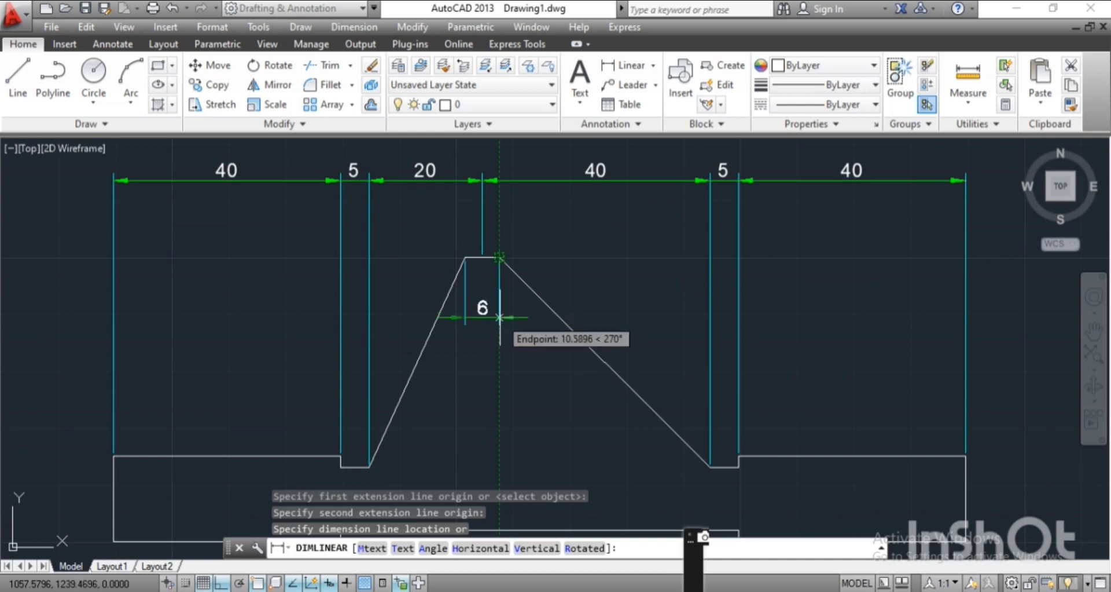
left_click(500, 317)
mouse_move(521, 249)
middle_mouse_down()
mouse_move(439, 197)
mouse_move(494, 220)
middle_mouse_up()
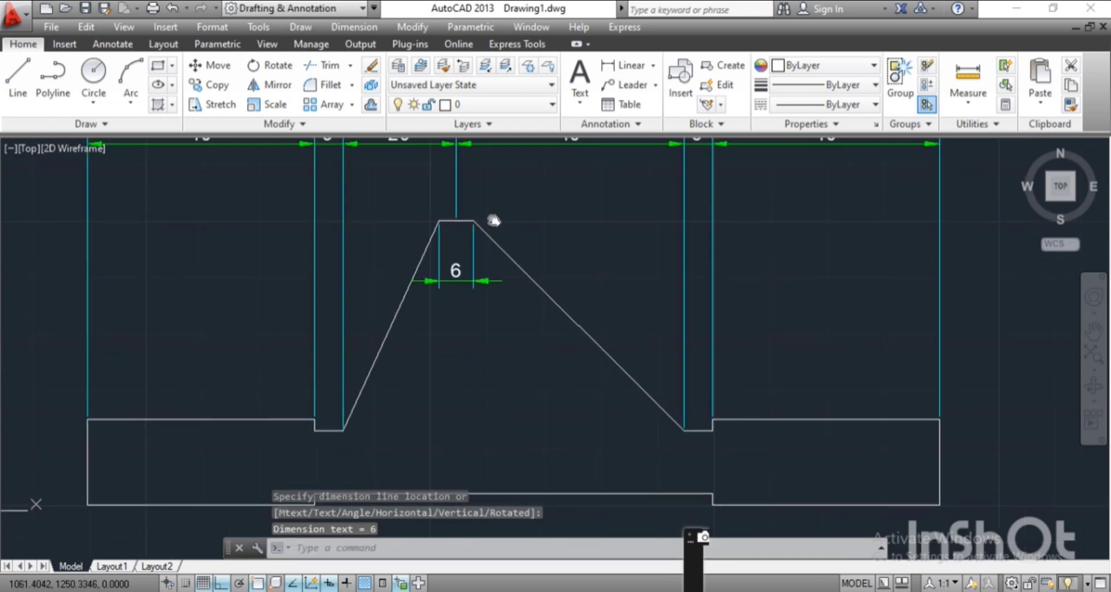
key("Return")
Add the 35 and 15 height dimensions on the profile's left side
left_click(439, 221)
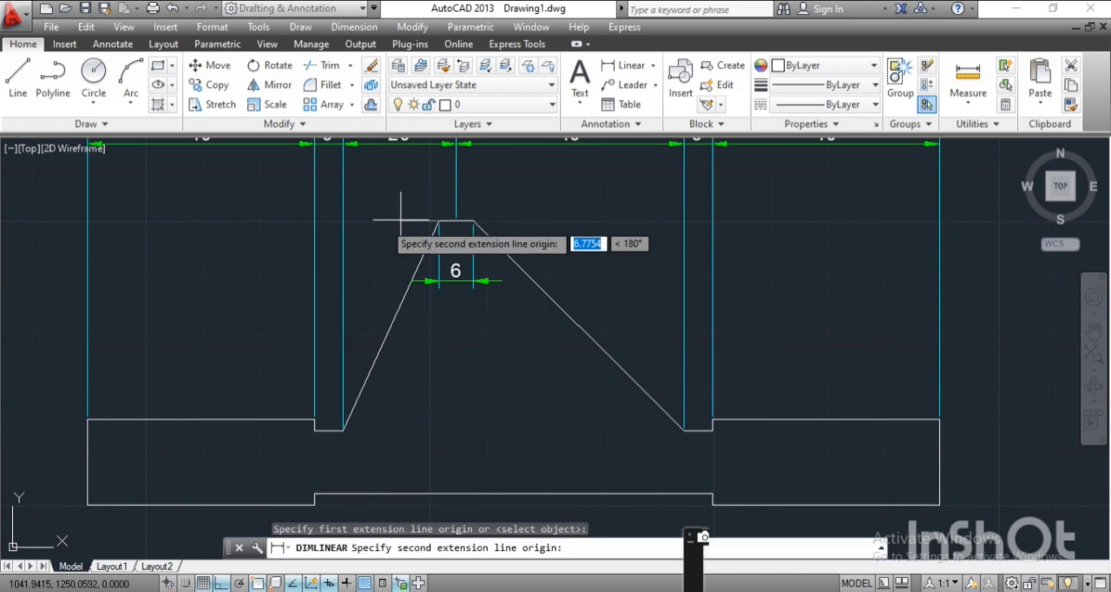
left_click(88, 419)
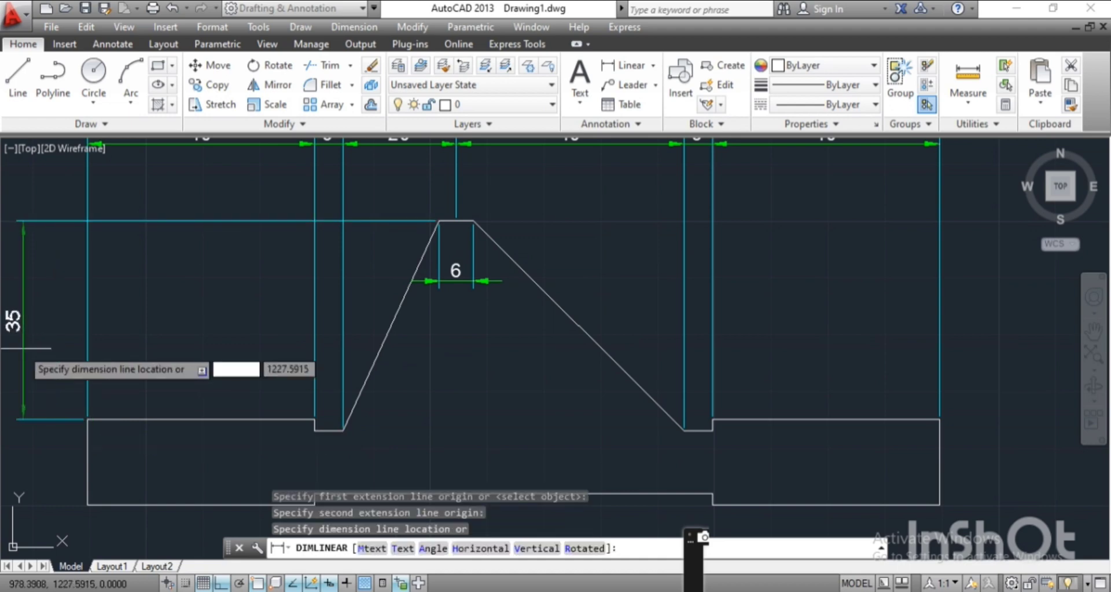
left_click(37, 352)
middle_click_drag(38, 352, 99, 331)
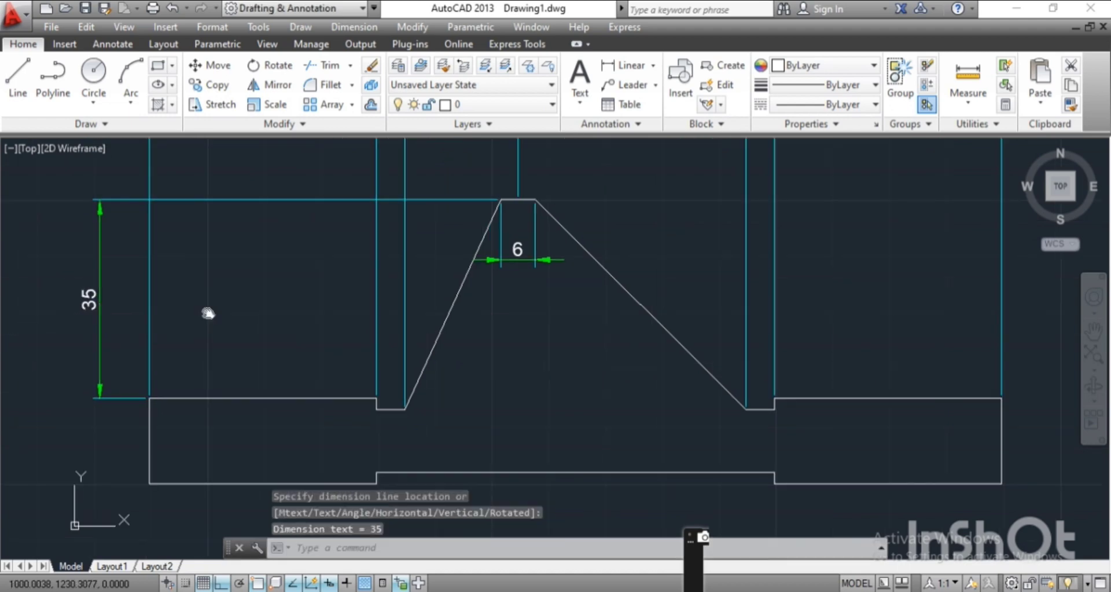
key("Return")
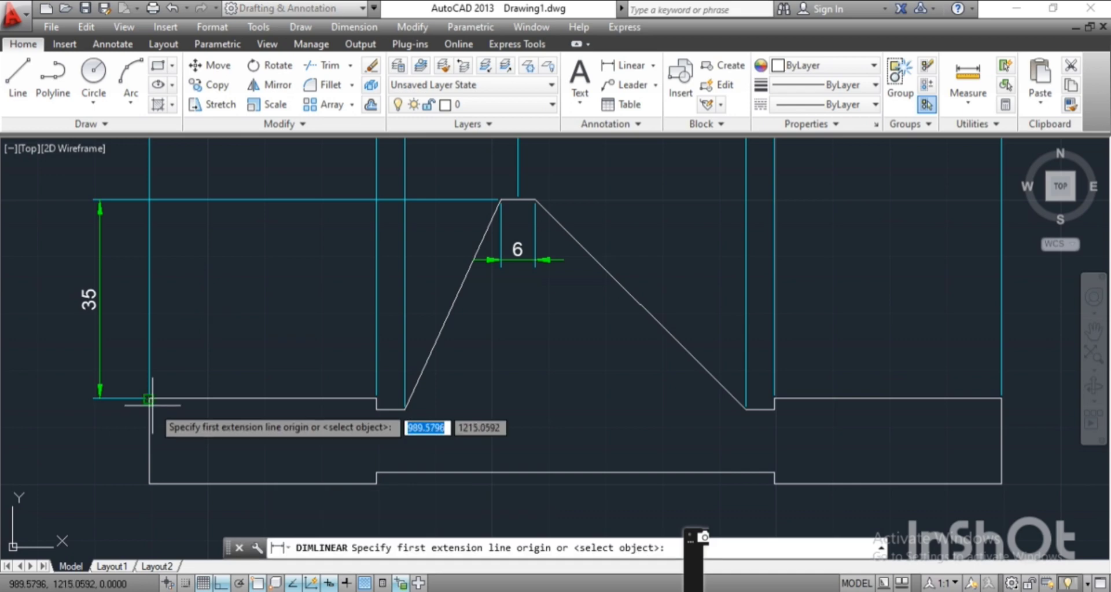
left_click(151, 404)
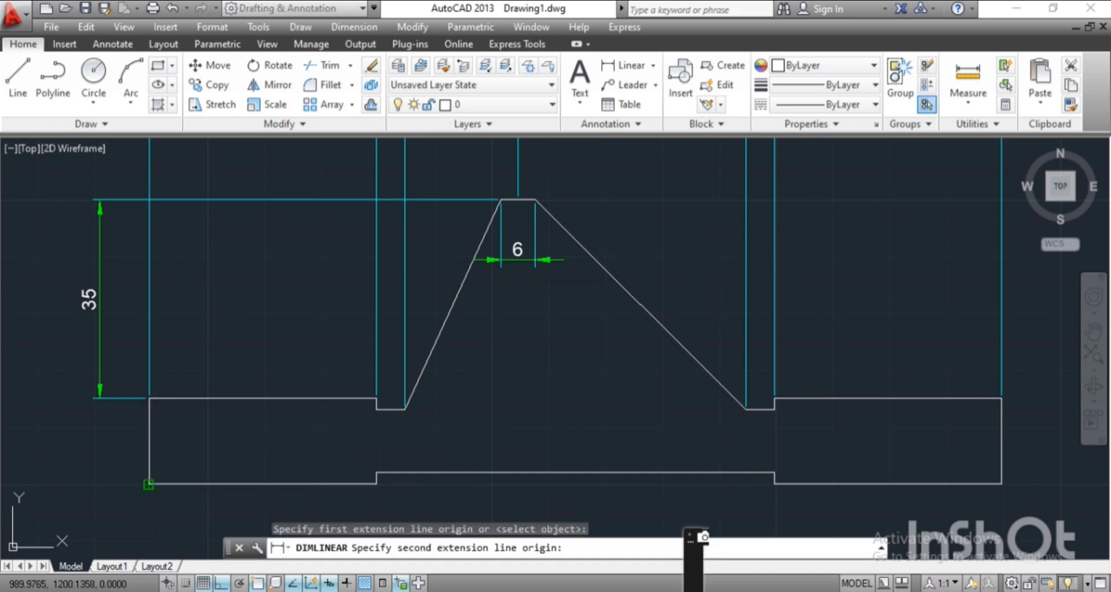
left_click(150, 483)
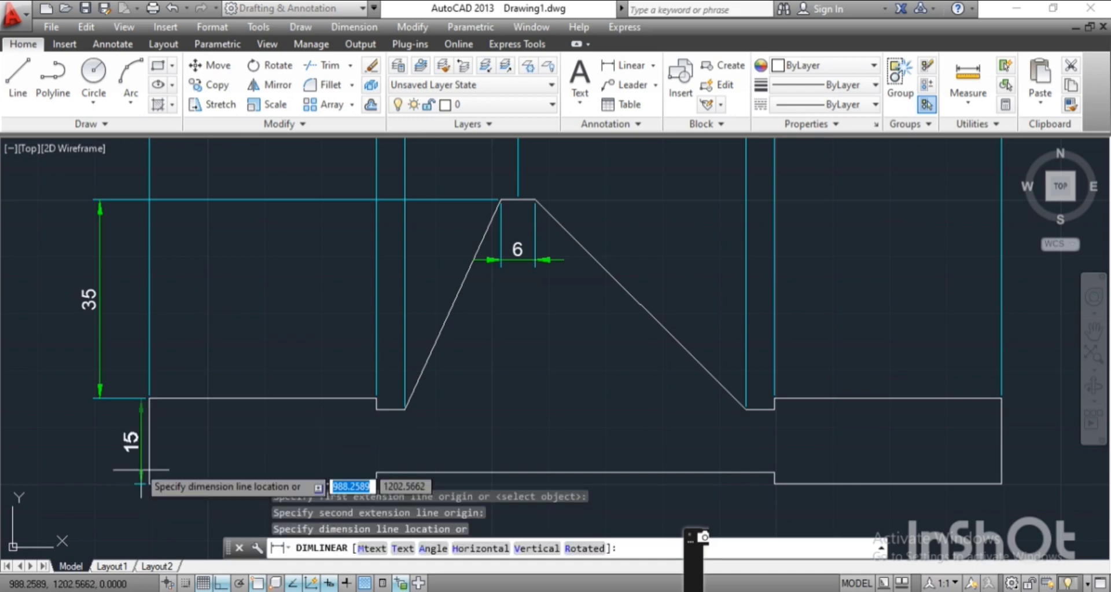
left_click(99, 406)
scroll(256, 305, "down", 2)
scroll(297, 360, "up", 2)
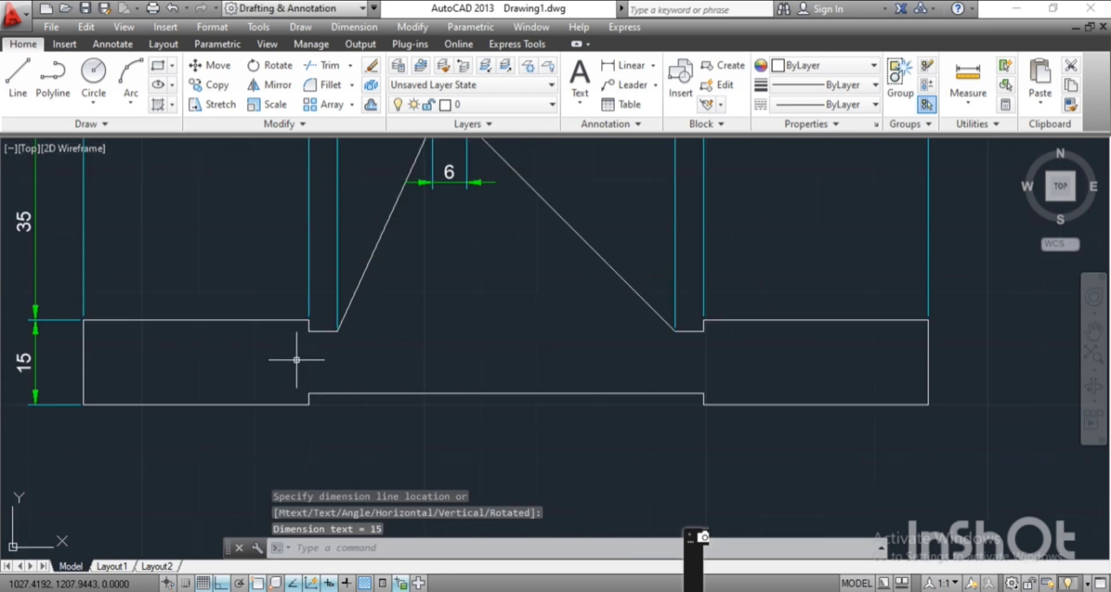
scroll(297, 360, "down", 2)
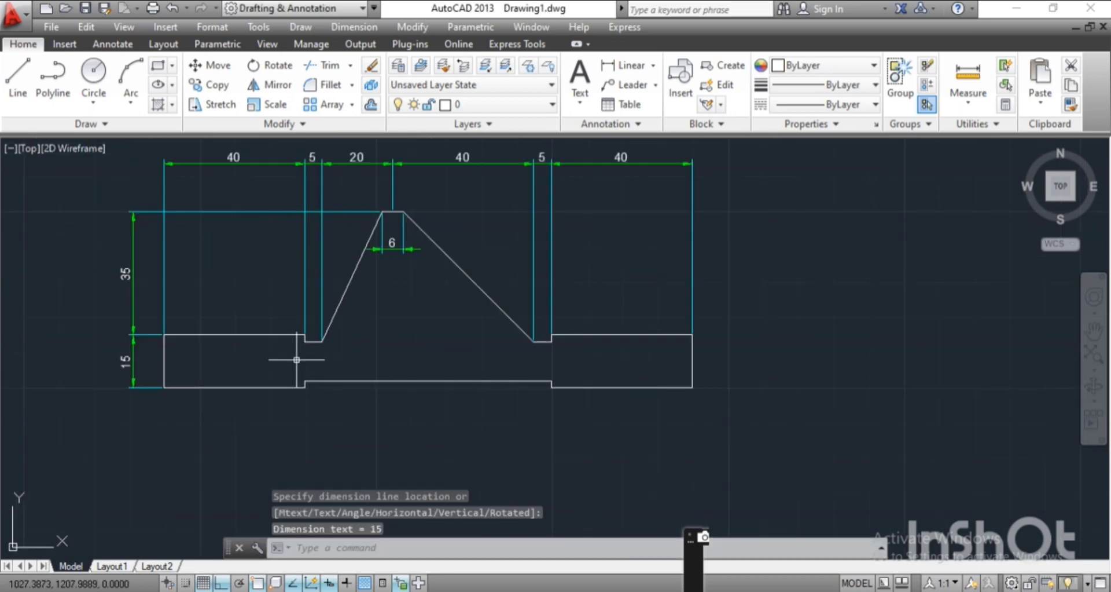
Dimension the bottom edge with the 150 overall width placed below the profile
key("Return")
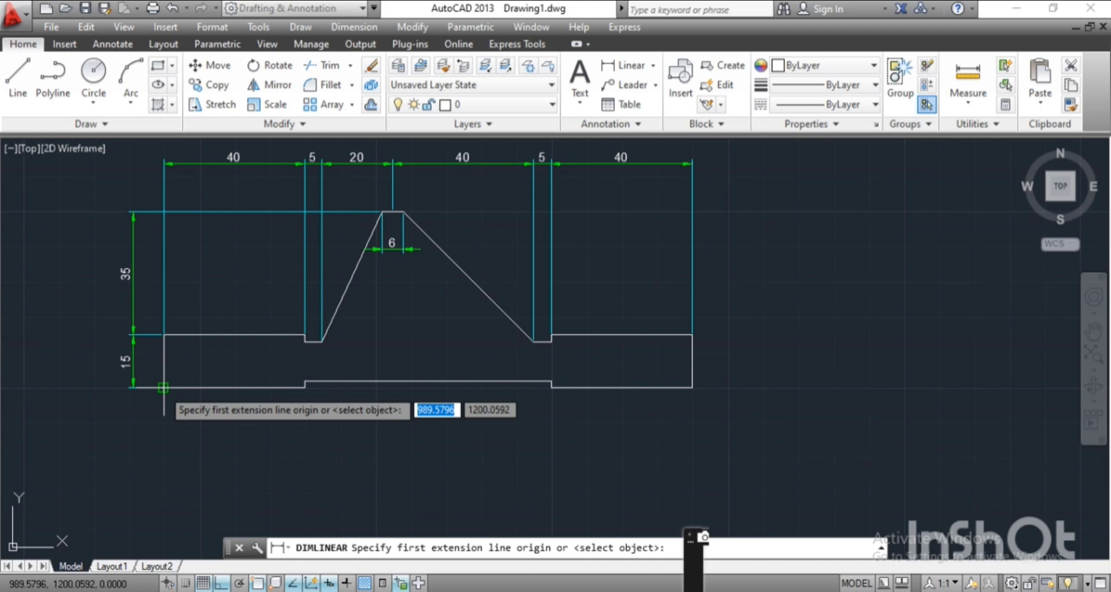
left_click(163, 387)
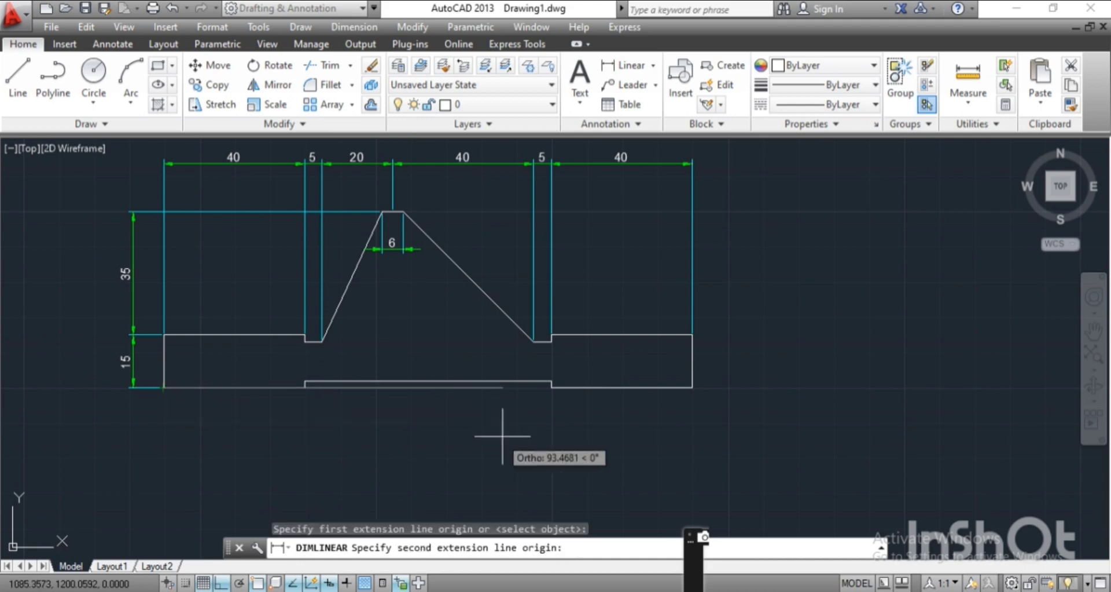
left_click(692, 387)
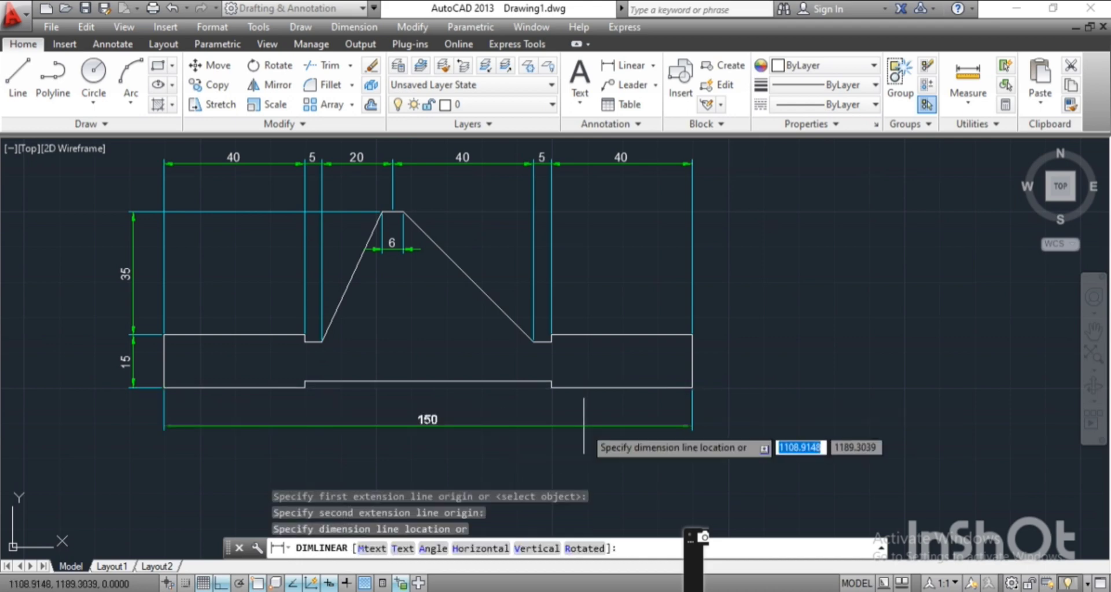
left_click(584, 425)
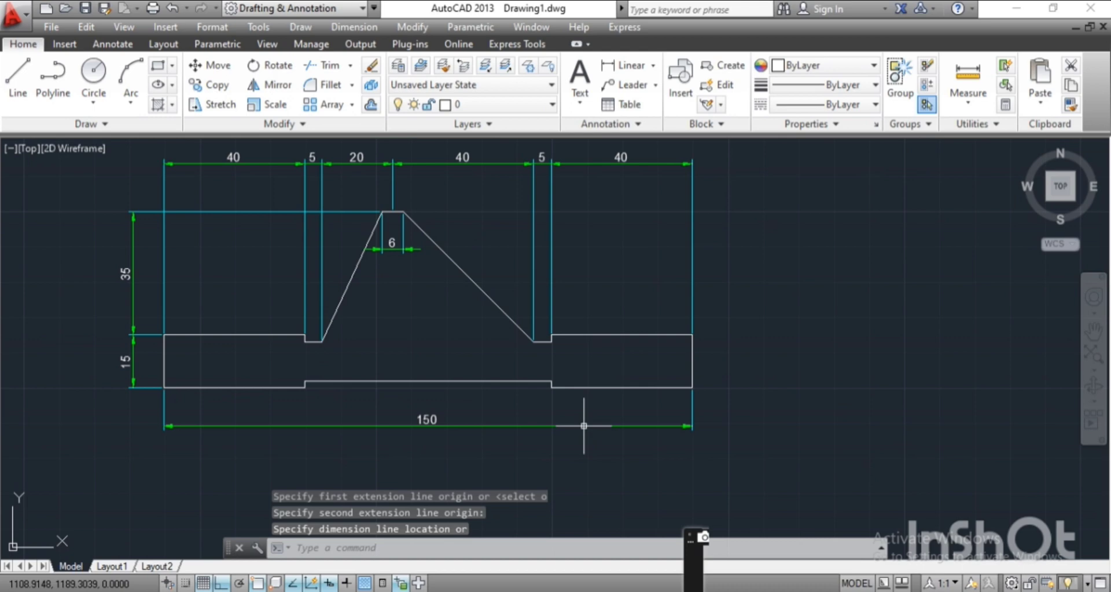
scroll(316, 384, "up", 2)
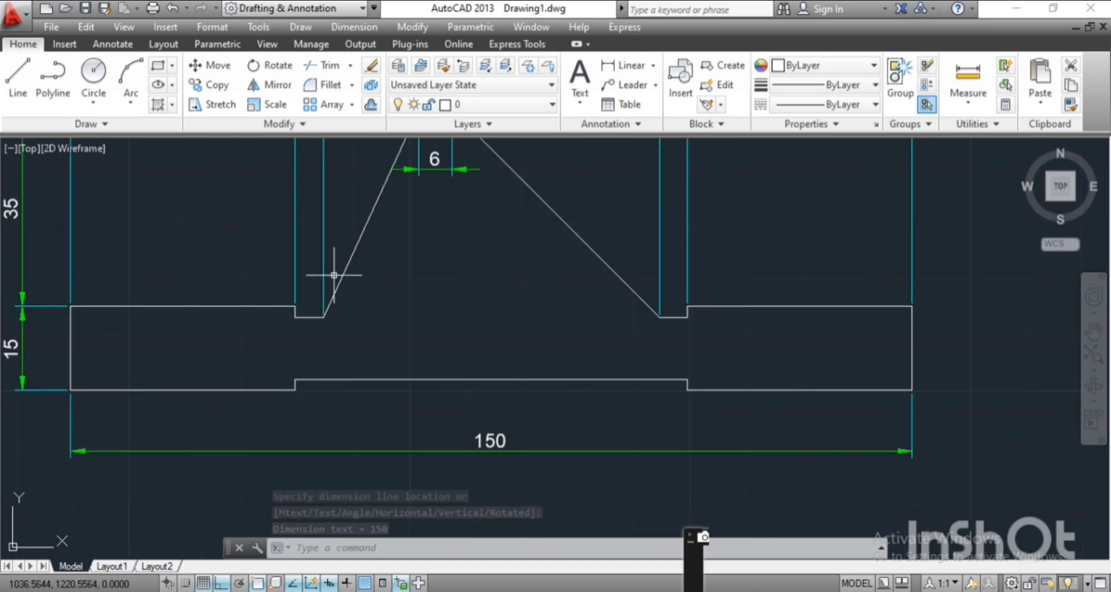
Place vertical 2 dimensions beside the base's raised step and the left notch
key("Return")
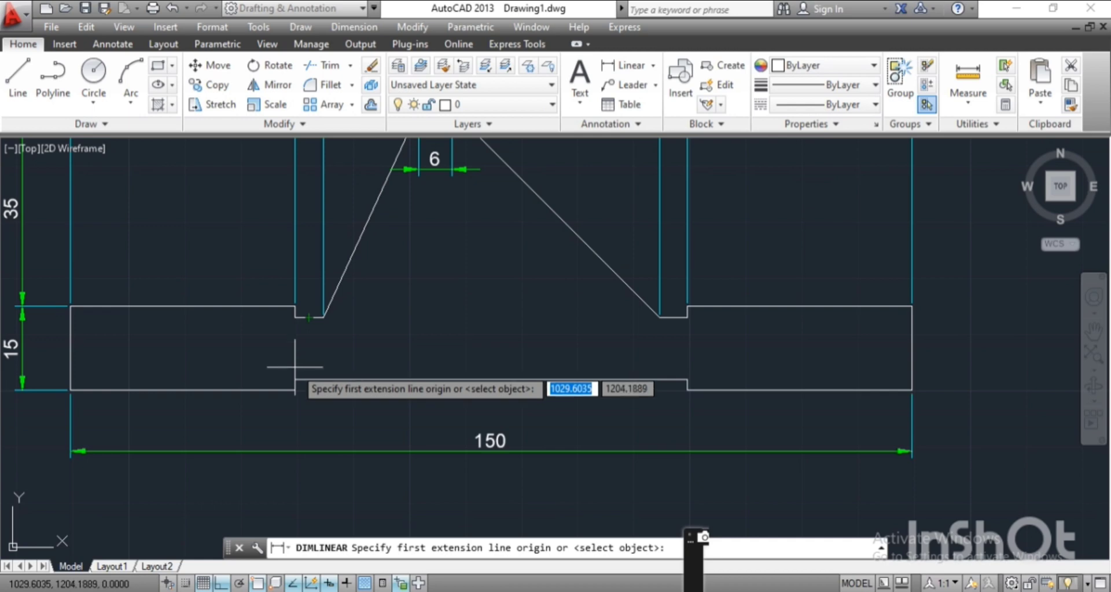
left_click(295, 379)
left_click(295, 391)
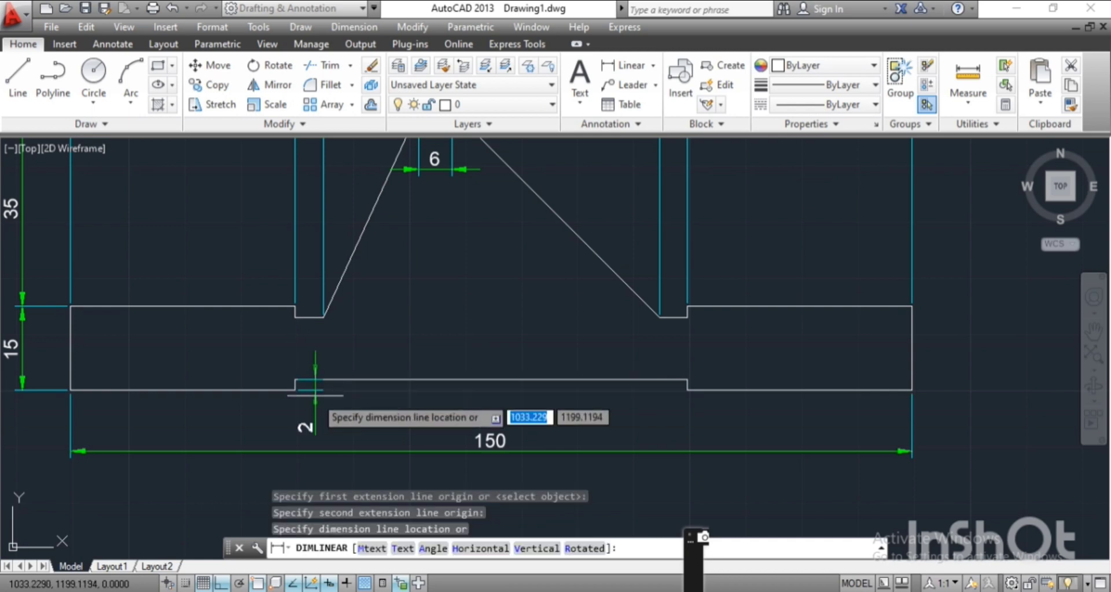
left_click(314, 395)
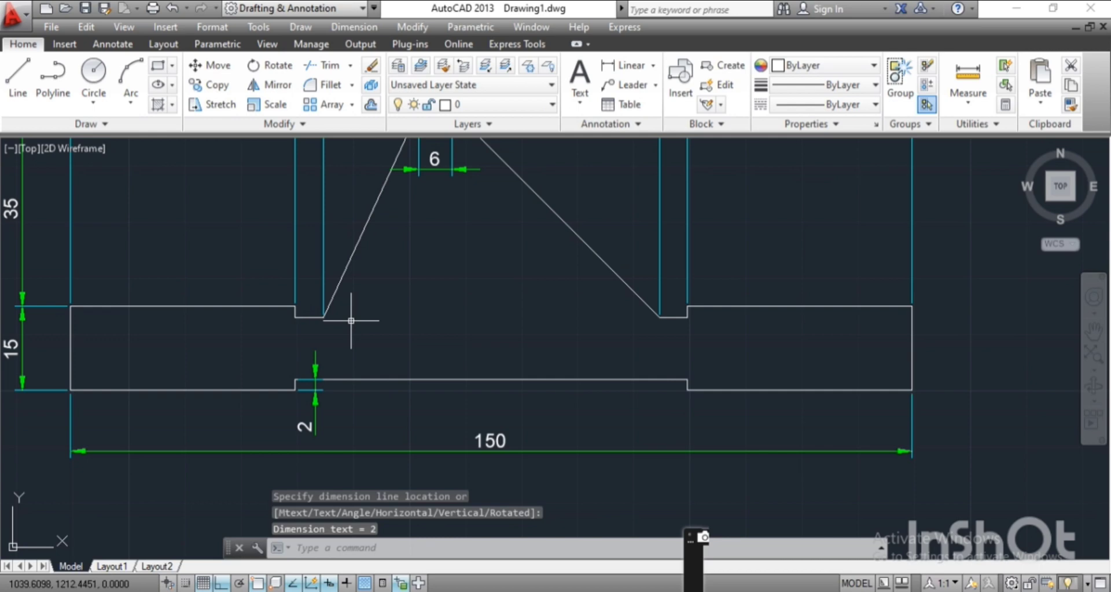
key("Return")
scroll(295, 309, "up", 4)
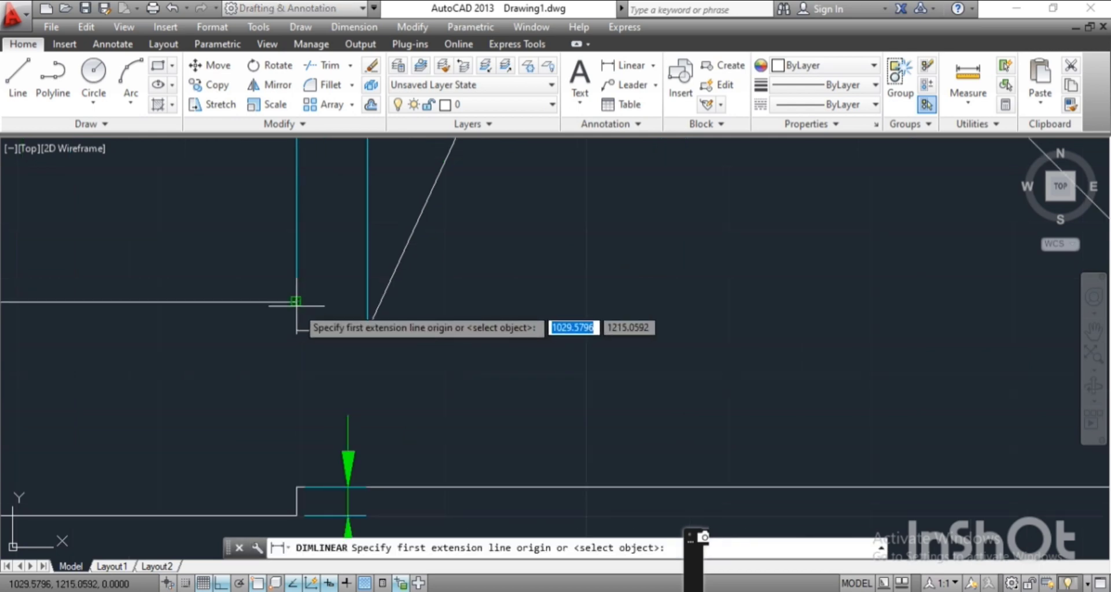
left_click(295, 302)
left_click(367, 330)
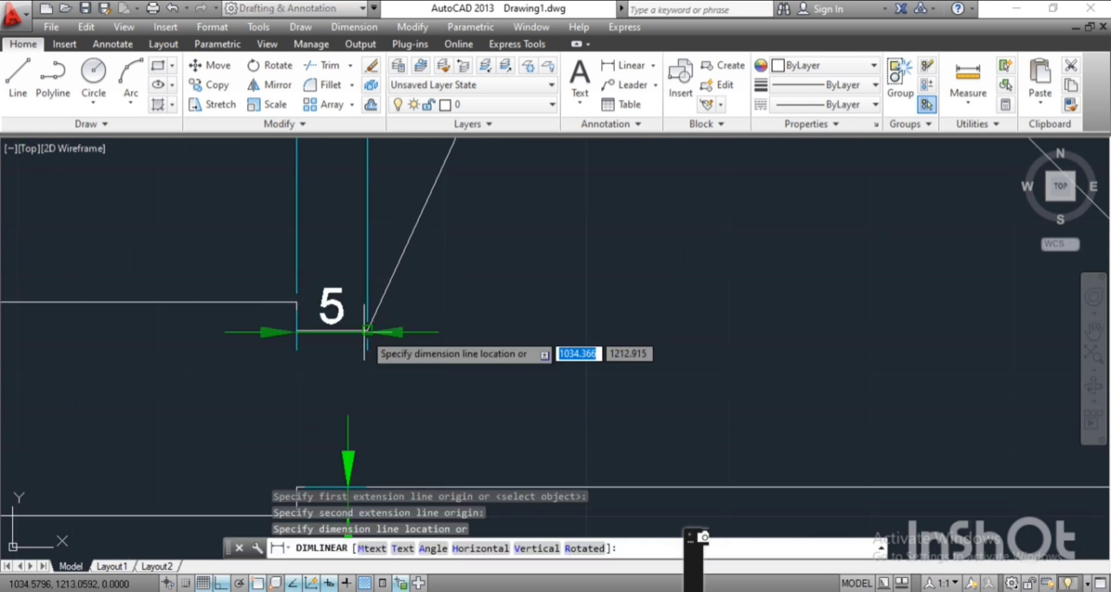
left_click(454, 302)
scroll(454, 302, "down", 3)
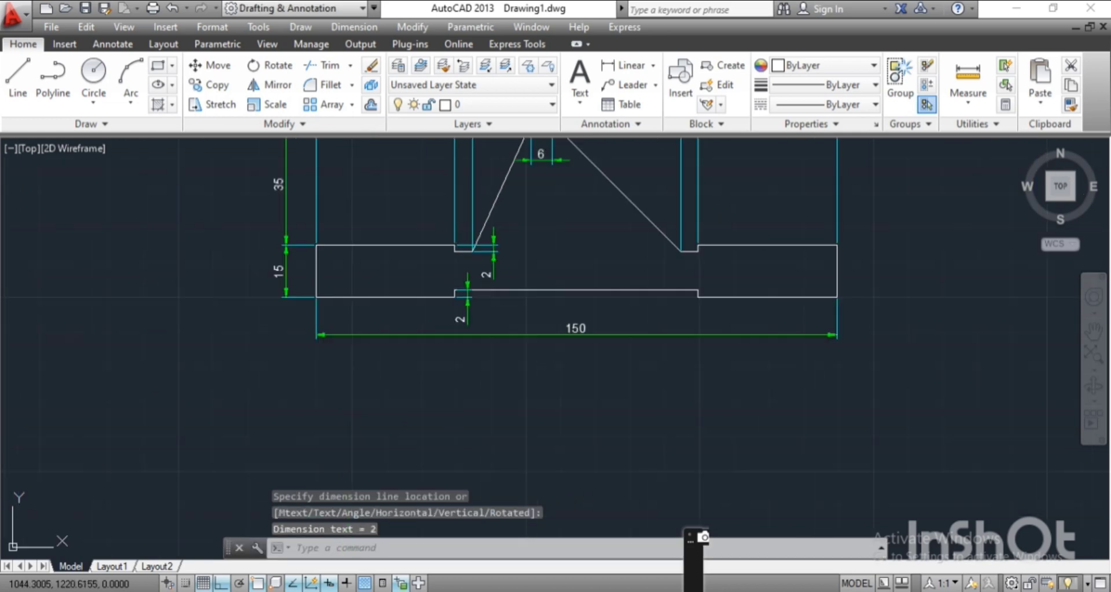
scroll(558, 261, "down", 1)
scroll(405, 359, "up", 1)
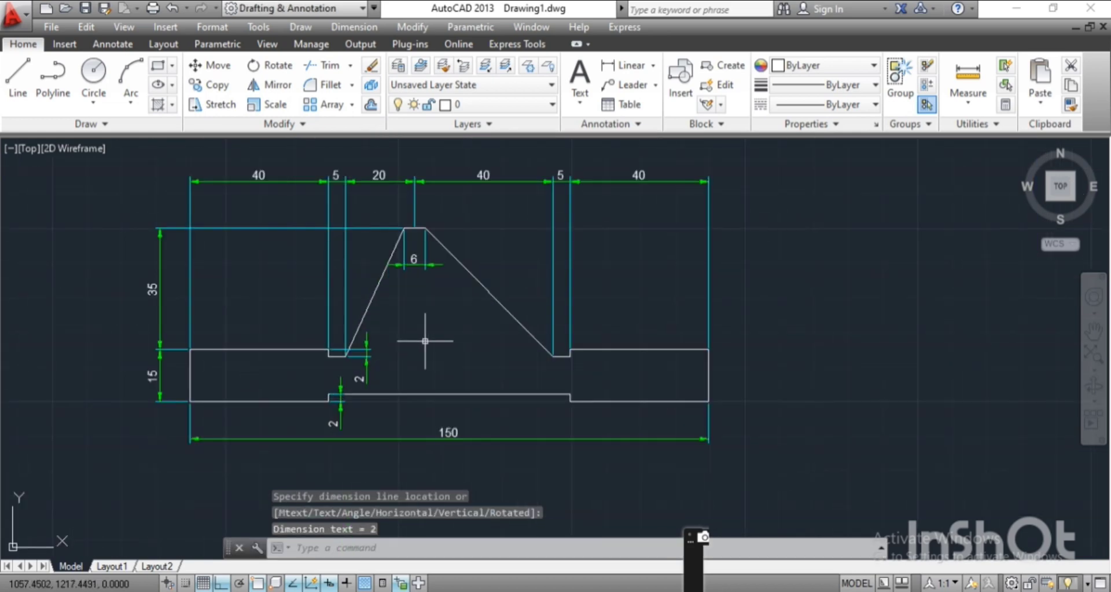
scroll(453, 352, "up", 1)
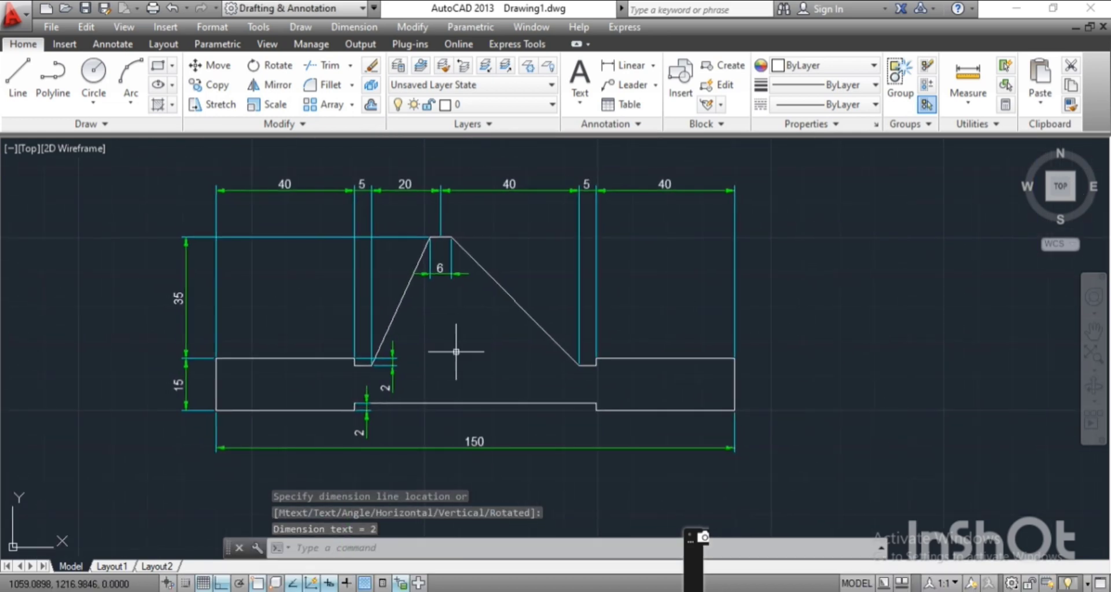
left_click(511, 301)
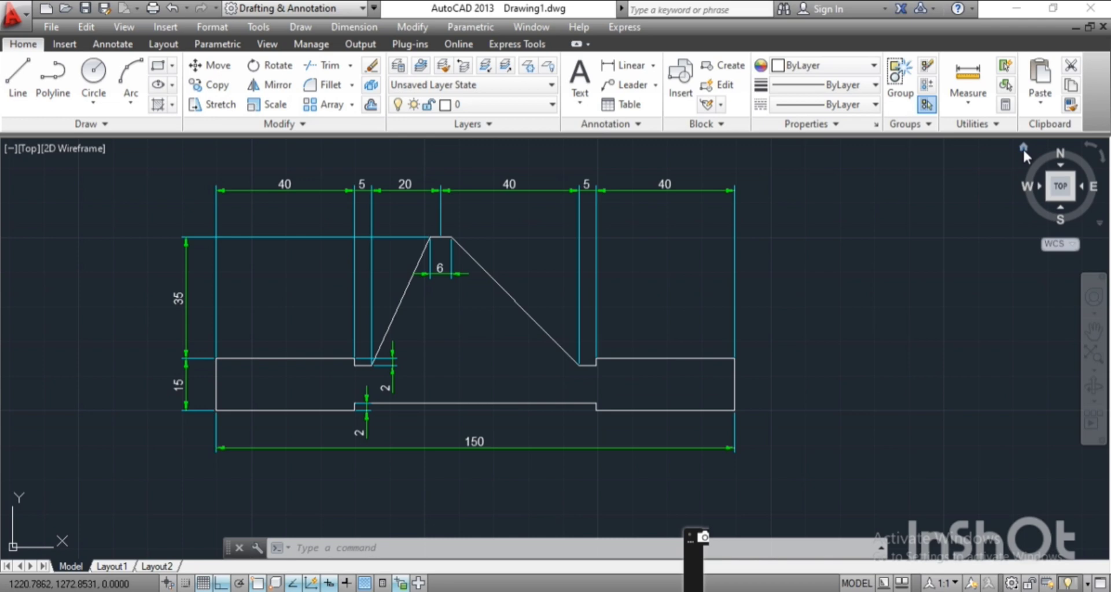
Switch to the Home isometric view and begin extruding the profile polyline, previewing its height
left_click(1024, 148)
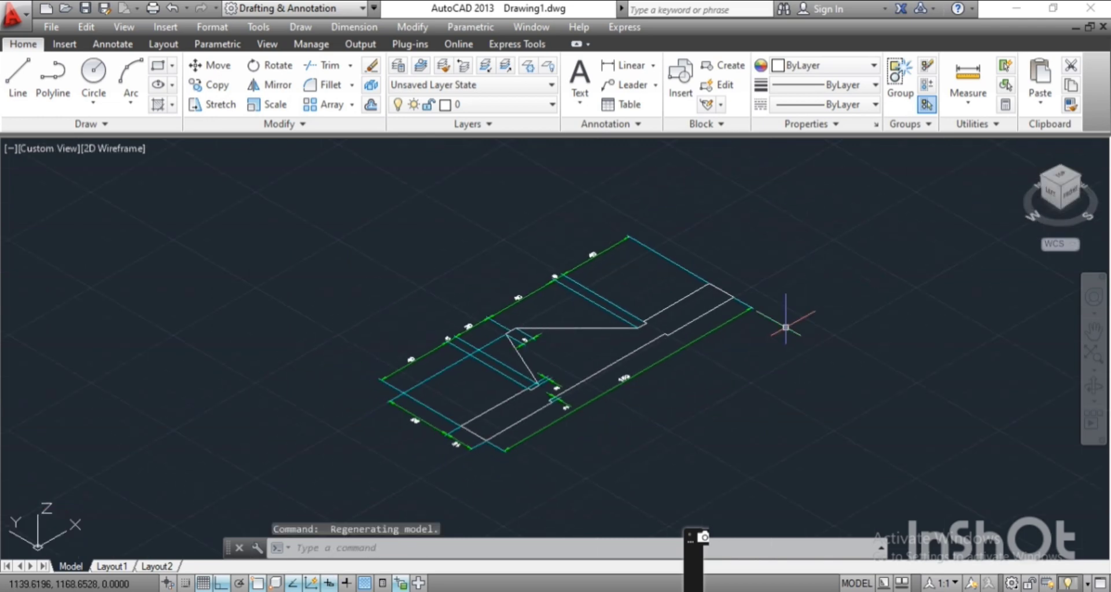
type("e")
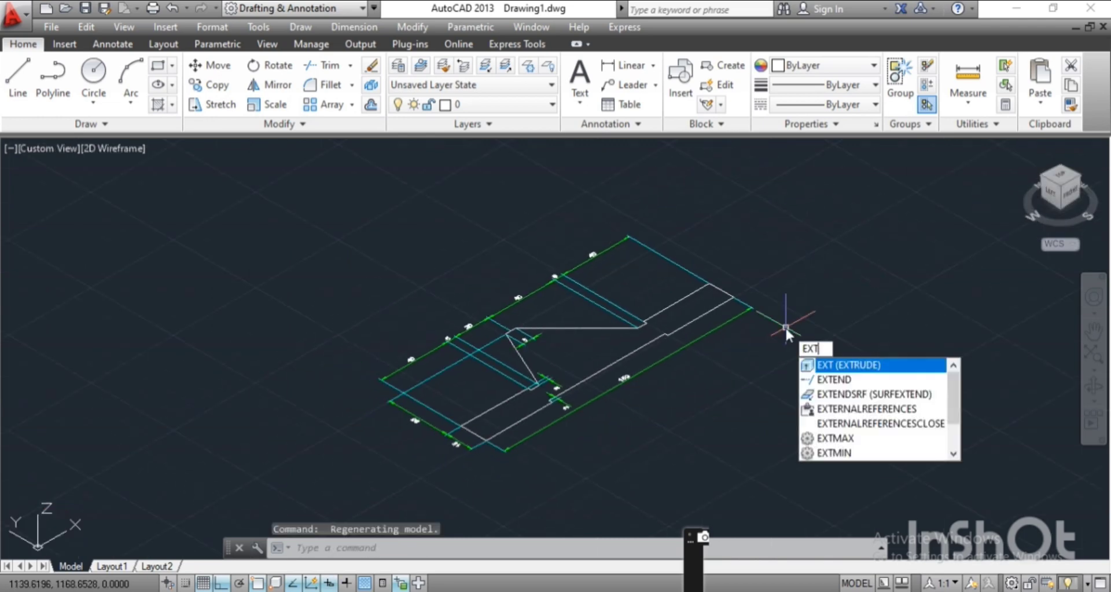
key("Return")
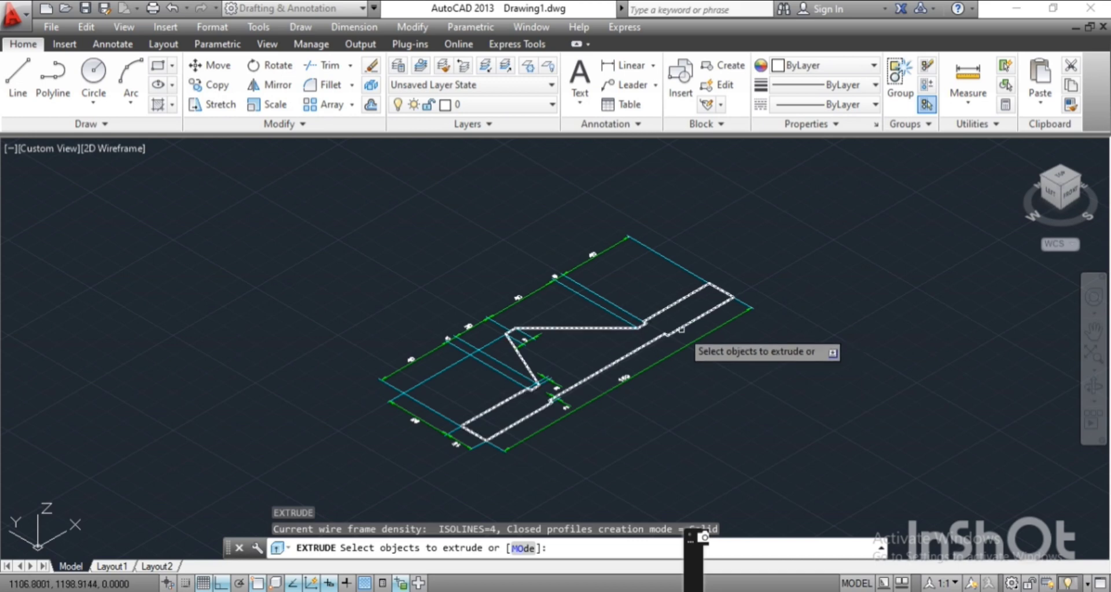
left_click(682, 329)
key("Return")
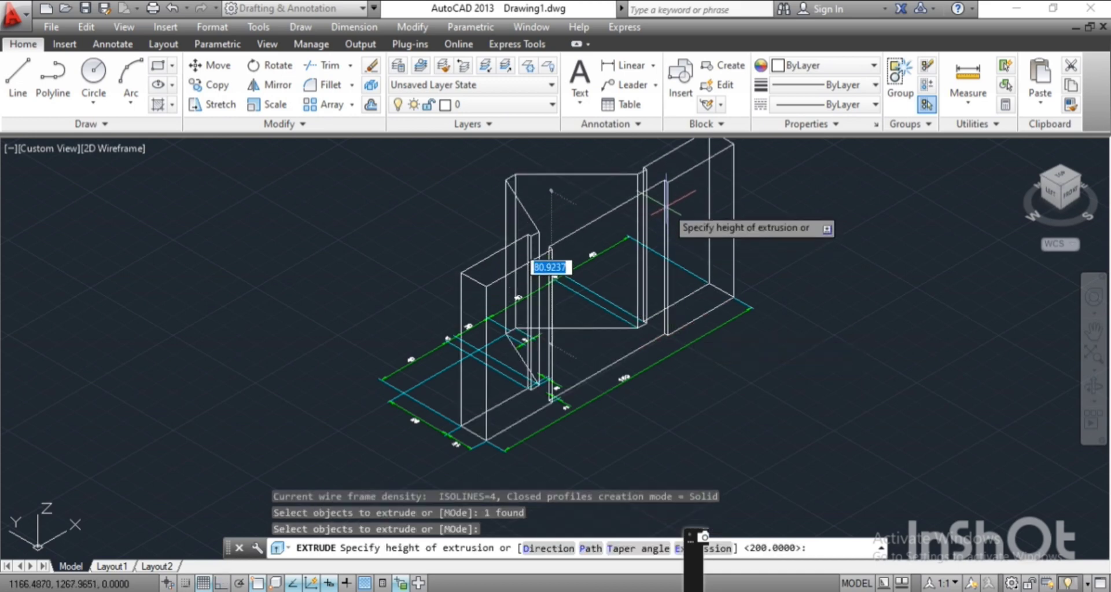
scroll(665, 256, "down", 3)
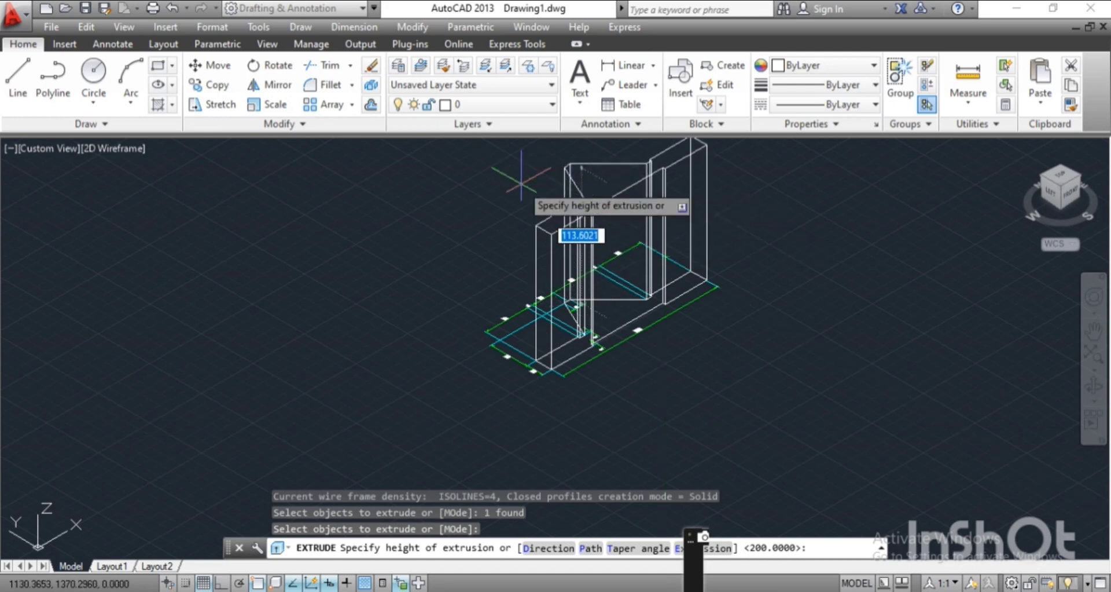
Extrude the closed profile to a height of 150 and shade it with the Realistic visual style
type("150")
key("Return")
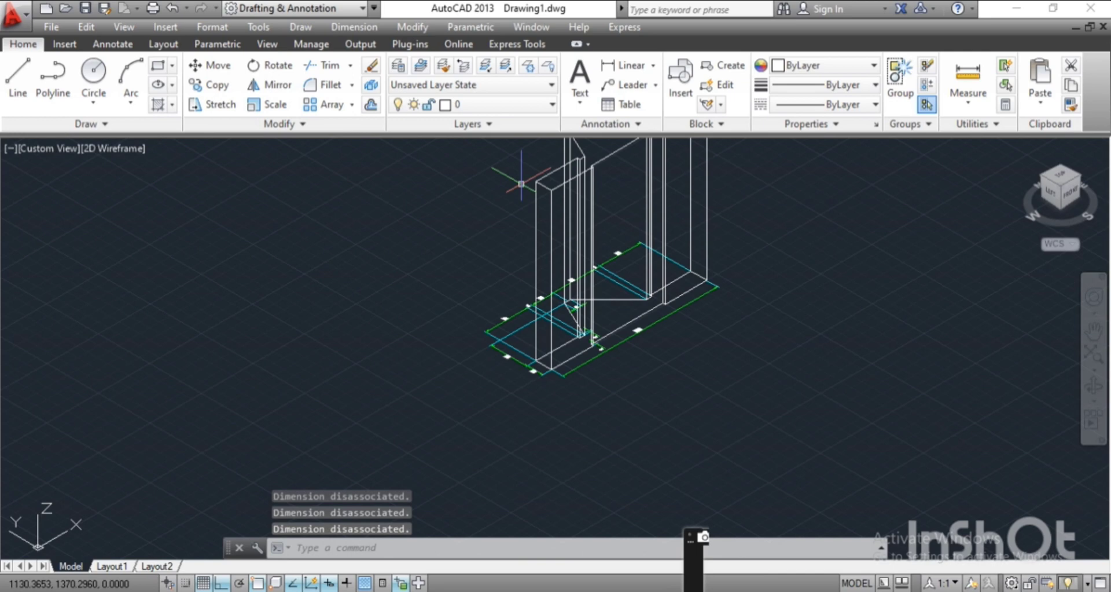
middle_click_drag(520, 291, 416, 315)
scroll(498, 333, "up", 3)
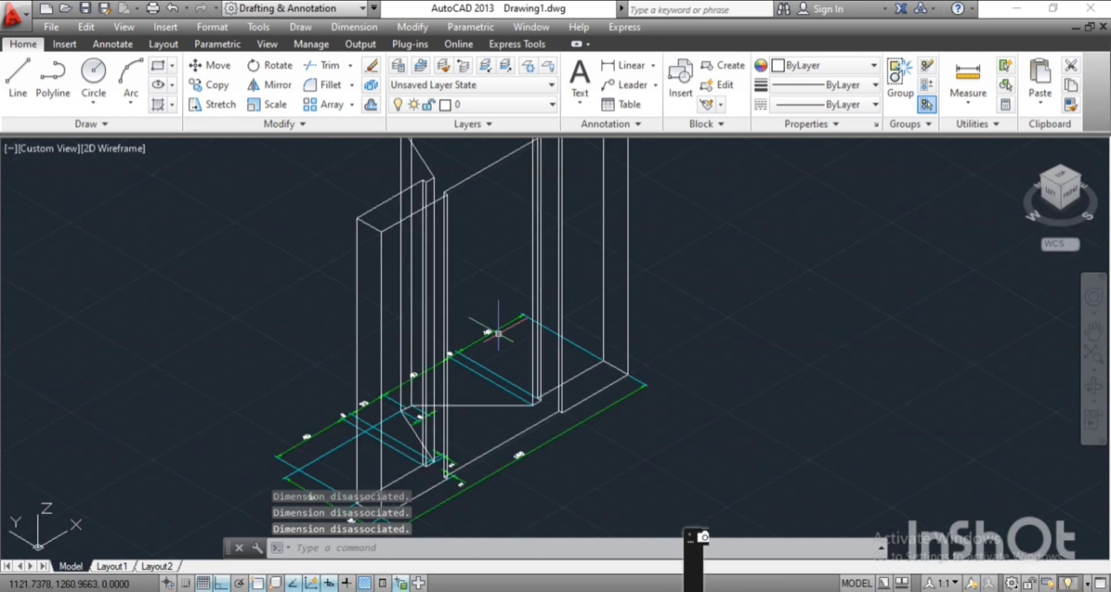
left_click(112, 154)
left_click(125, 240)
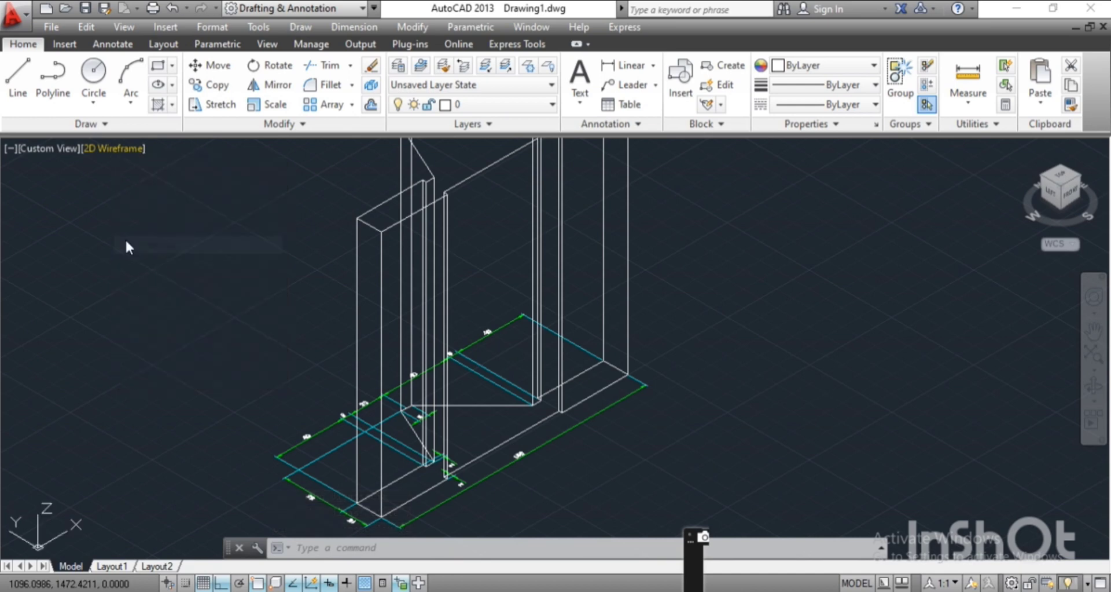